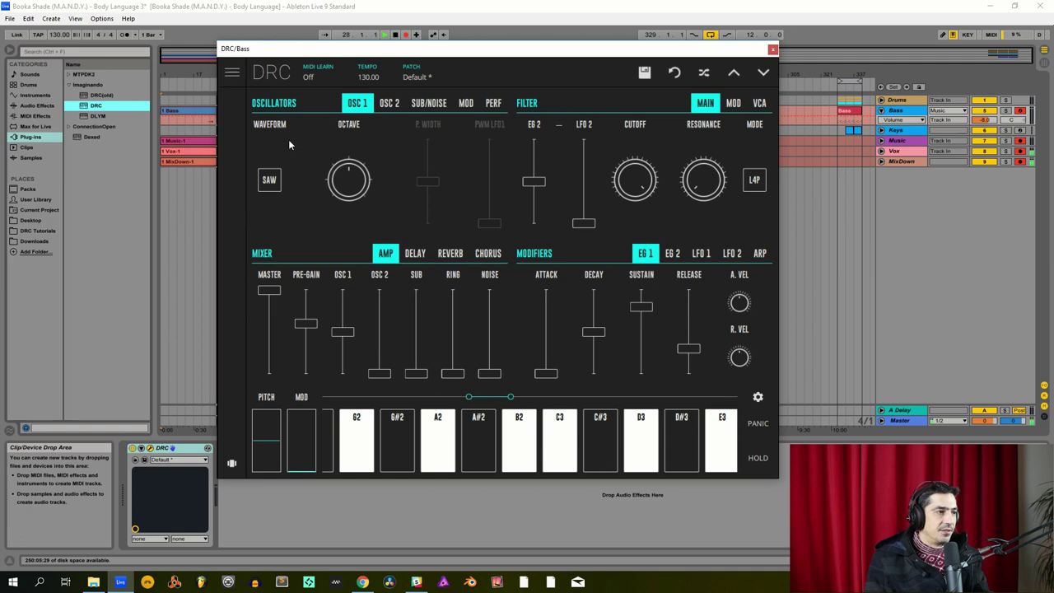
# Step: Set oscillator 1 of the Bass synth to a square waveform and raise its pulse width to roughly two thirds
pyautogui.click(270, 179)
pyautogui.click(268, 167)
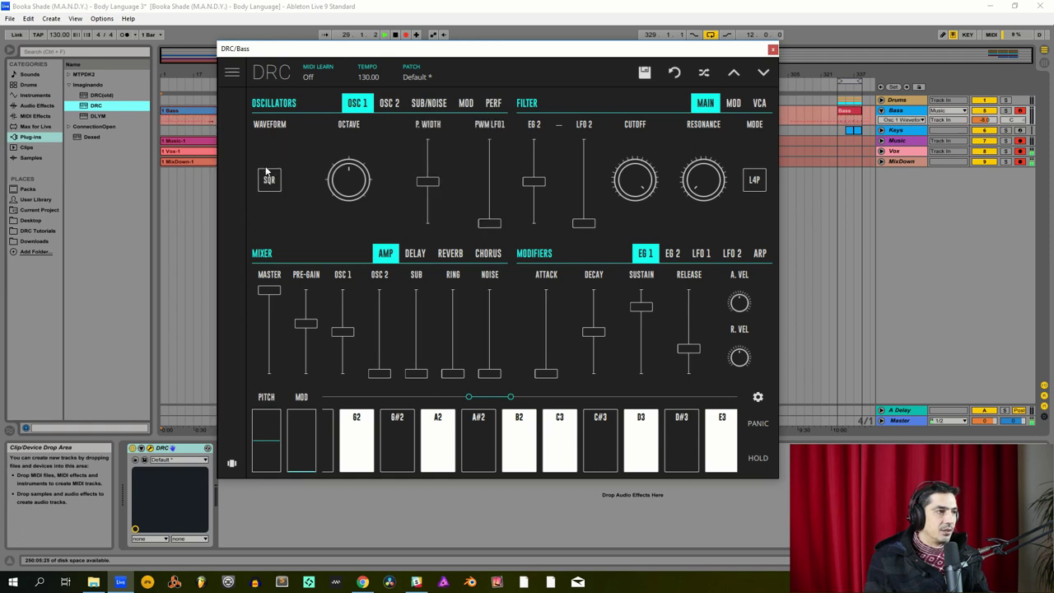
pyautogui.click(430, 179)
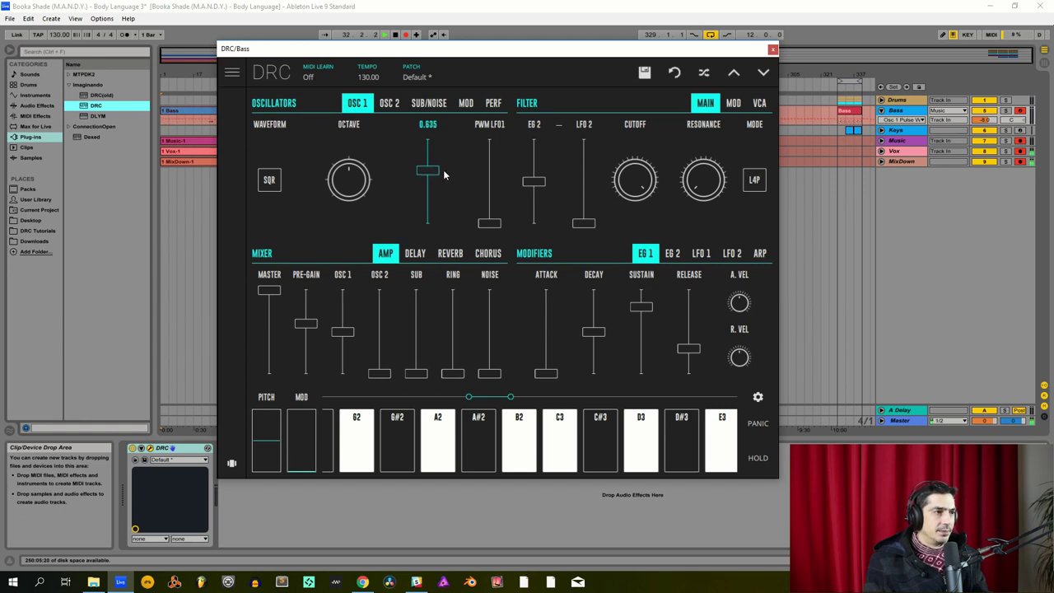
pyautogui.moveTo(443, 173); pyautogui.dragTo(455, 172)
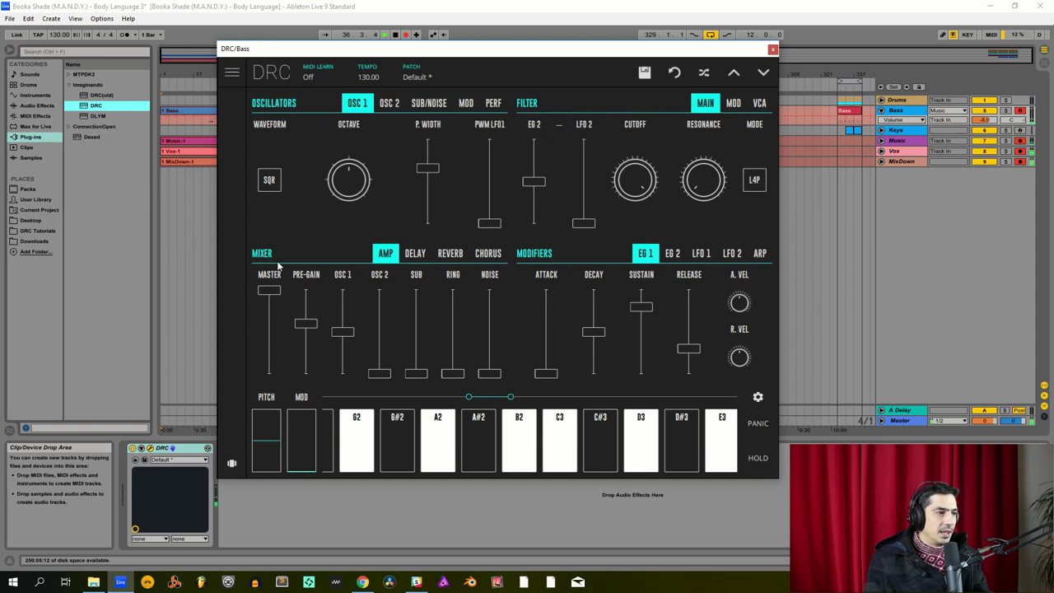
# Step: Raise the oscillator 1 level to maximum and the pre-gain to nearly maximum in the amp mixer
pyautogui.moveTo(346, 336); pyautogui.dragTo(334, 247)
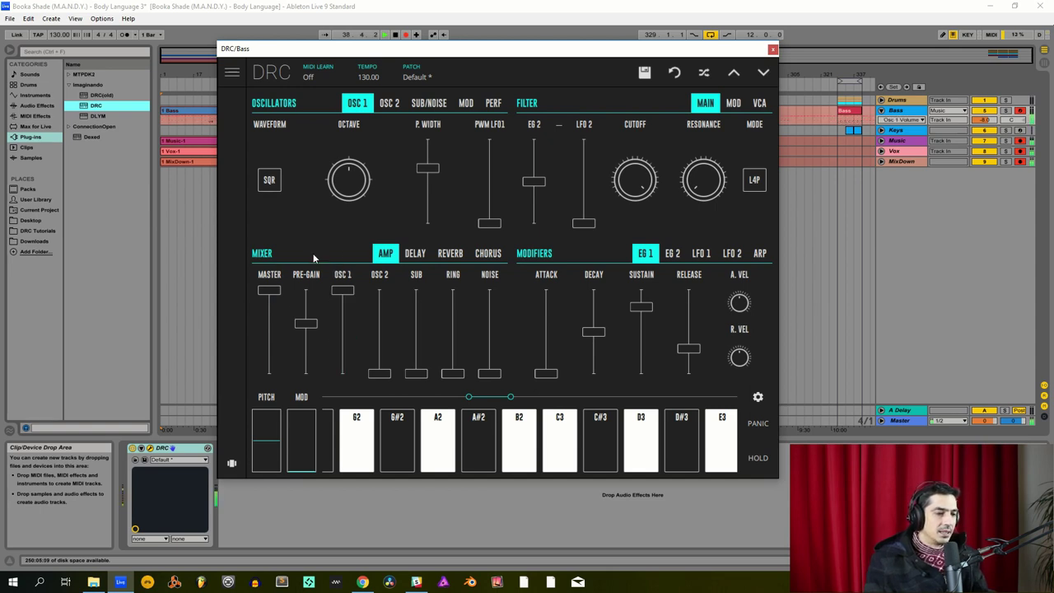
pyautogui.moveTo(309, 330); pyautogui.dragTo(382, 306)
# Step: Set the Bass synth's performance mode to mono and reposition the synth window slightly
pyautogui.click(492, 104)
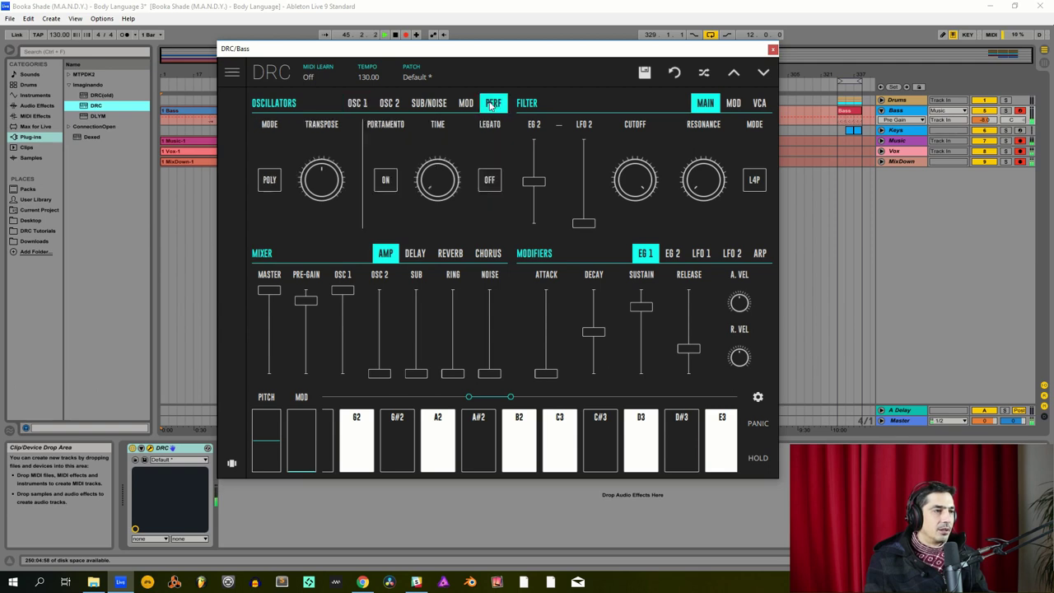
pyautogui.click(266, 182)
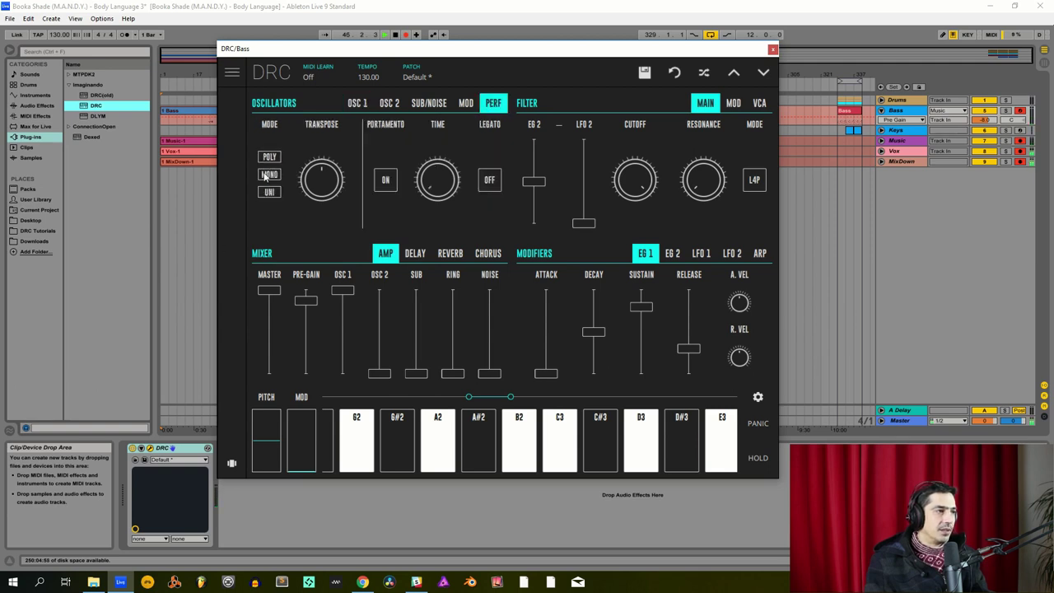
pyautogui.click(268, 175)
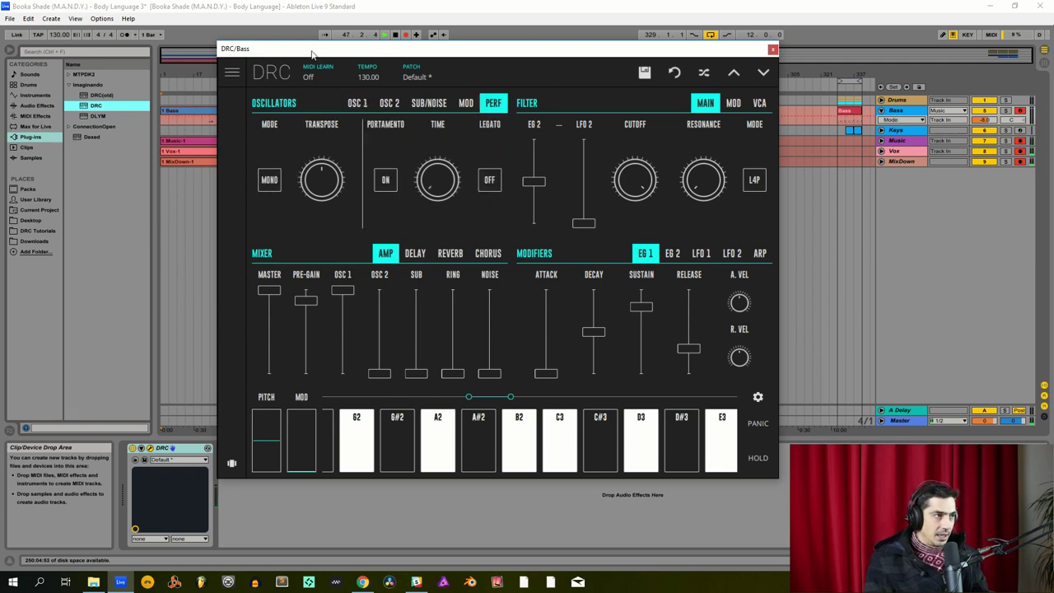
pyautogui.moveTo(318, 52); pyautogui.dragTo(295, 67)
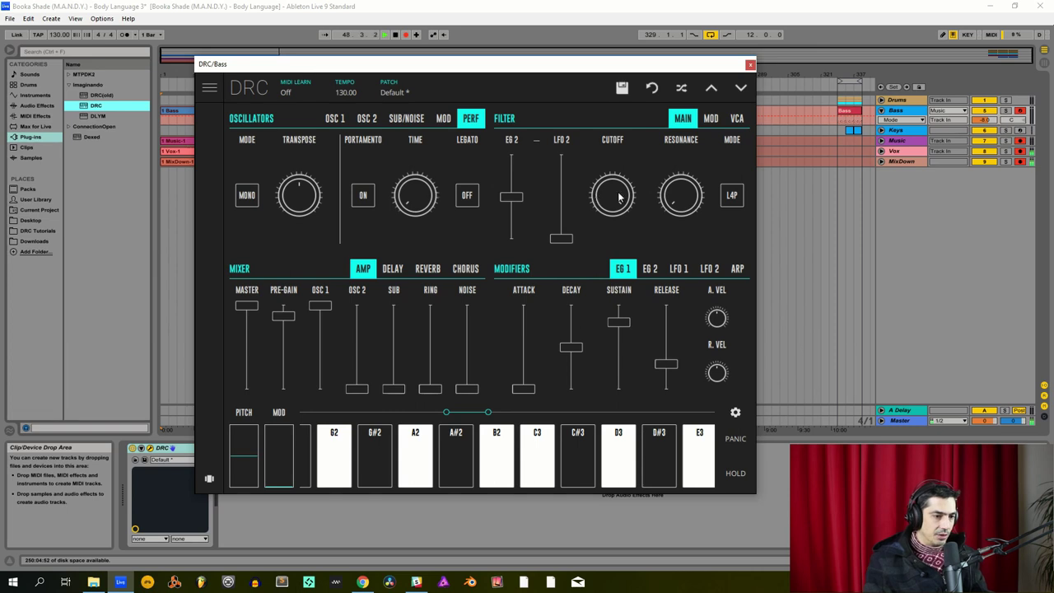
pyautogui.click(549, 103)
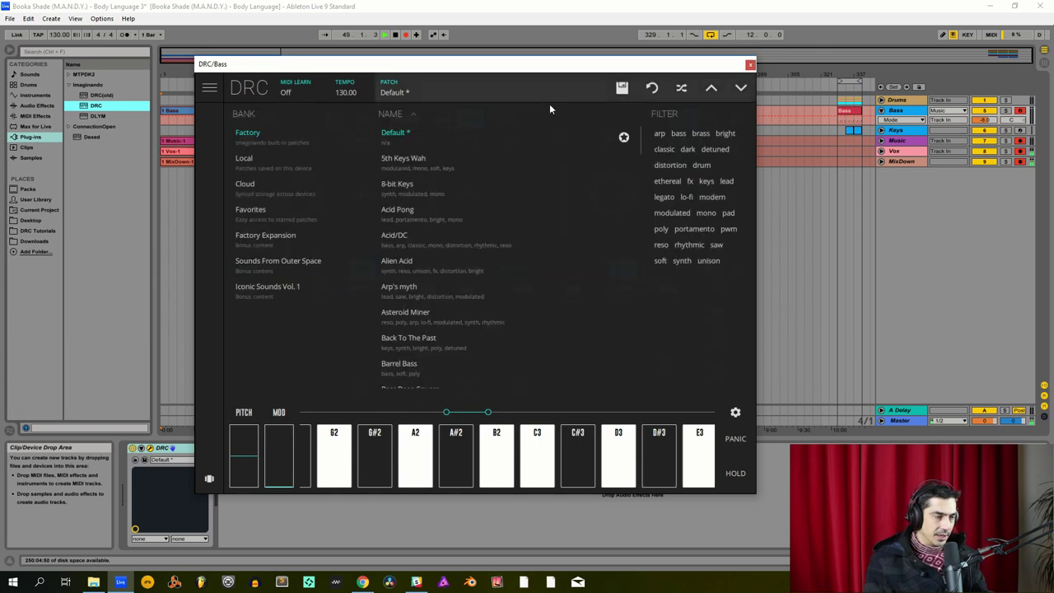
pyautogui.click(465, 82)
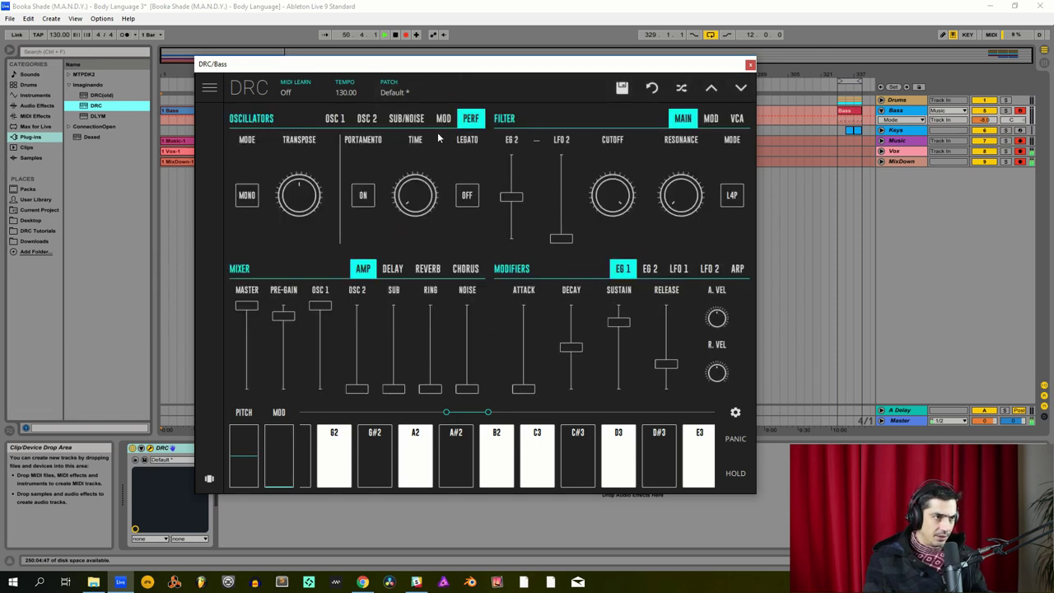
# Step: Raise the EG 2 modulation of the filter to about 0.55
pyautogui.click(511, 199)
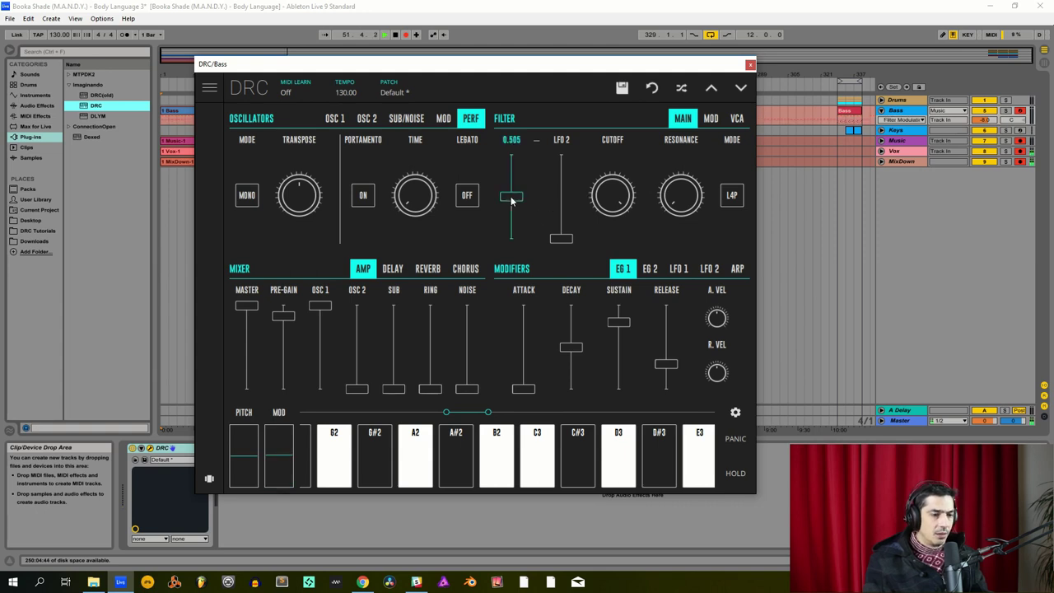
pyautogui.moveTo(511, 199); pyautogui.dragTo(530, 191)
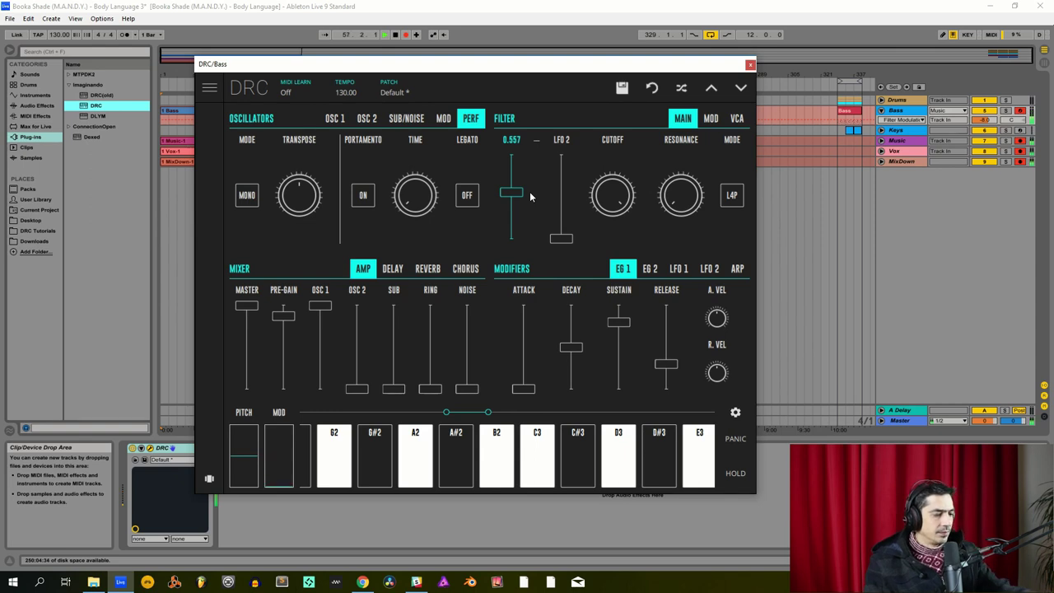
pyautogui.moveTo(532, 191); pyautogui.dragTo(529, 192)
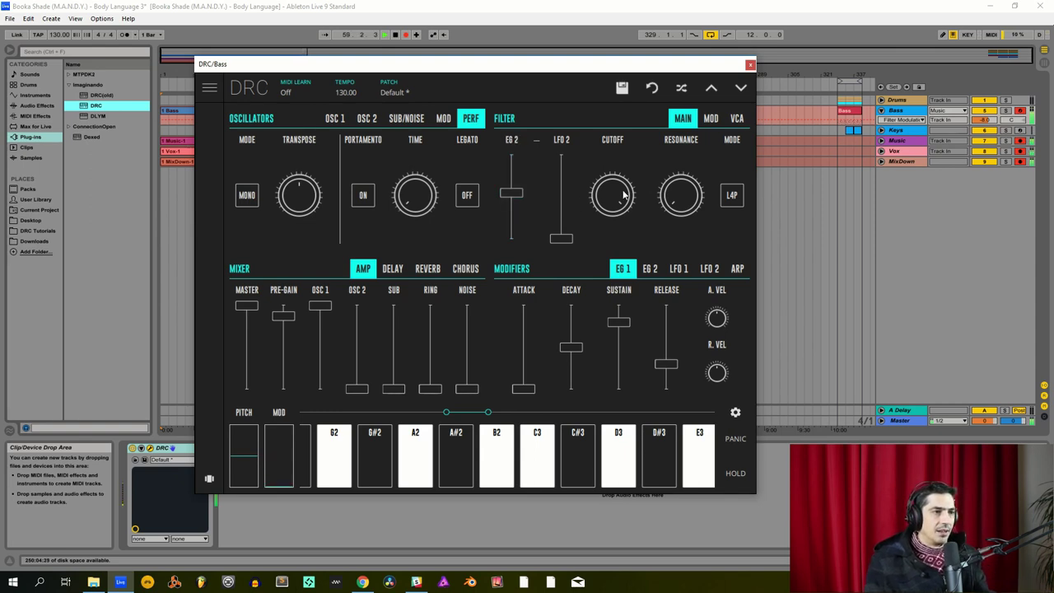
# Step: Lower the filter cutoff to its minimum and set the resonance to about 0.17
pyautogui.moveTo(613, 199); pyautogui.dragTo(621, 540)
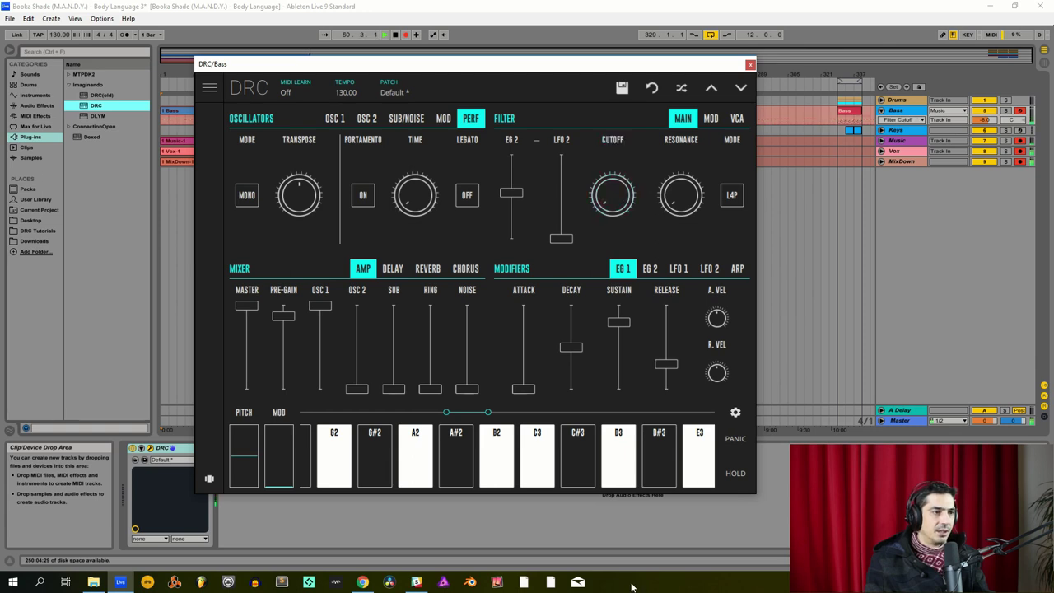
pyautogui.click(682, 195)
pyautogui.moveTo(682, 194); pyautogui.dragTo(798, 144)
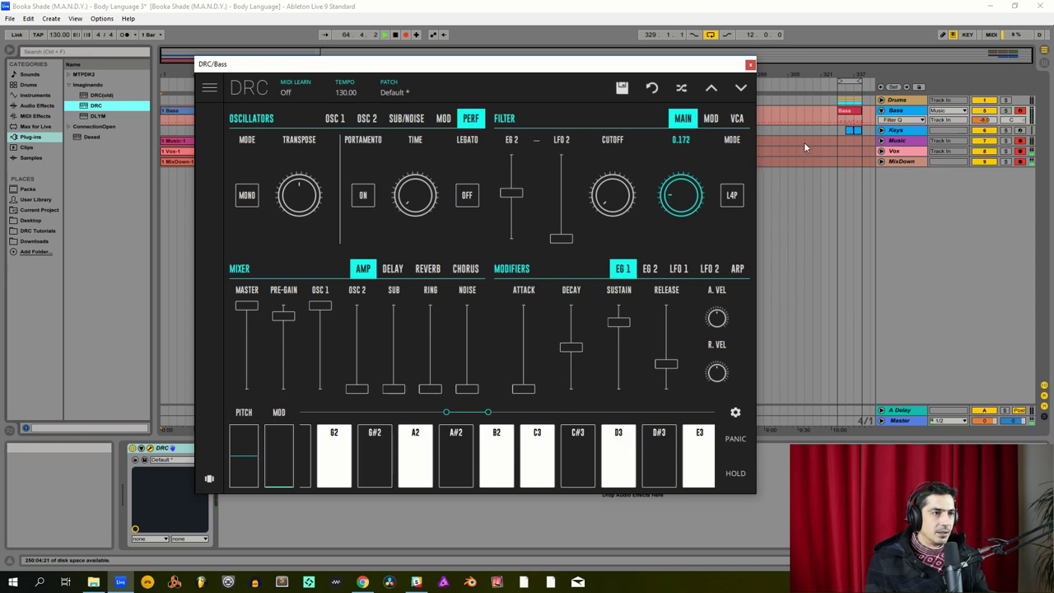
pyautogui.moveTo(804, 142); pyautogui.dragTo(784, 141)
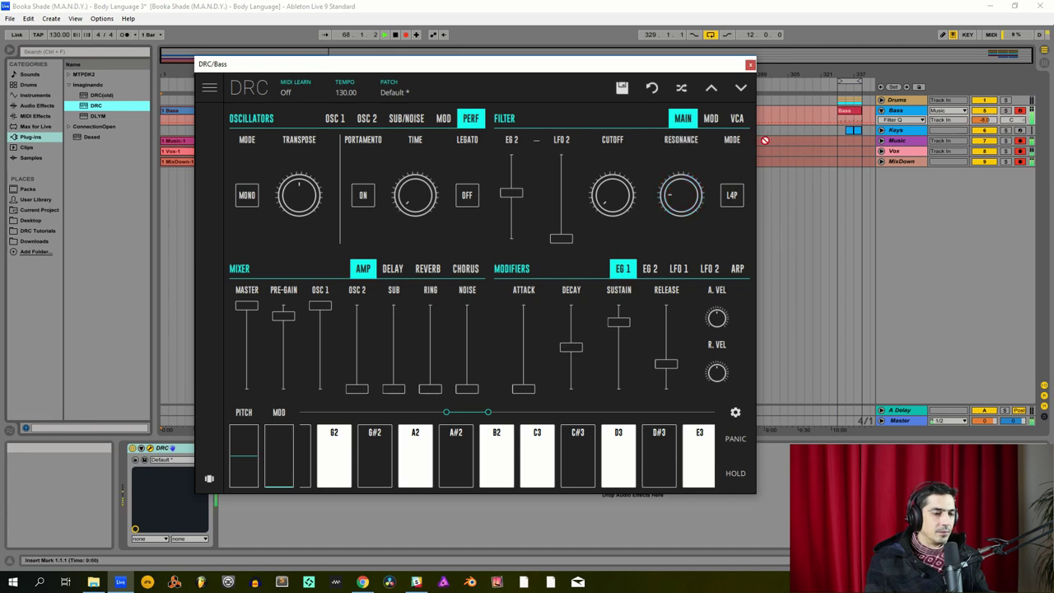
# Step: Raise the filter's keyboard and velocity modulation to maximum, and return to the main filter settings
pyautogui.click(707, 119)
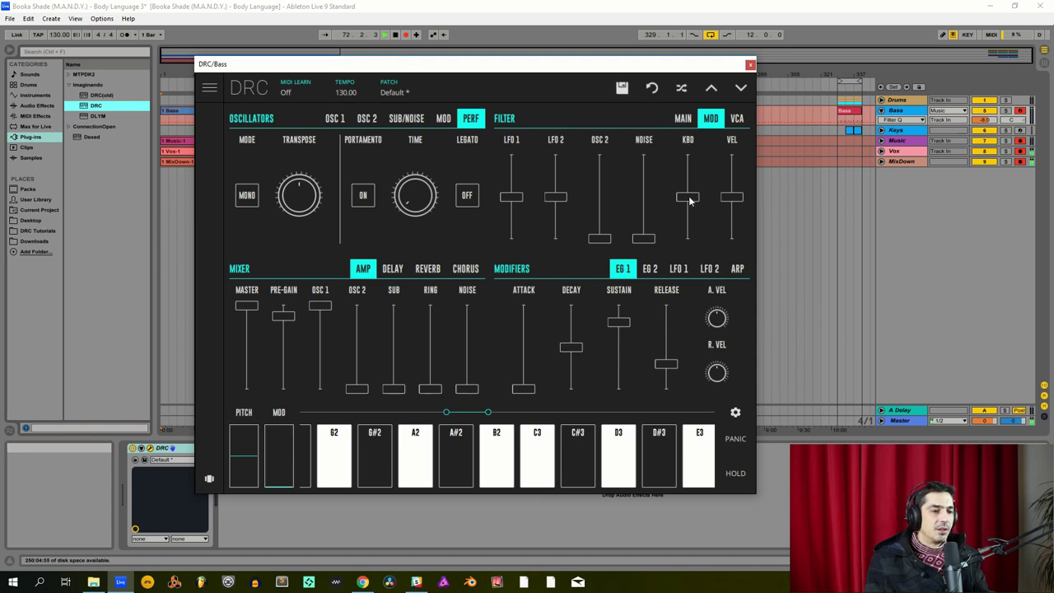
pyautogui.moveTo(690, 200); pyautogui.dragTo(689, 156)
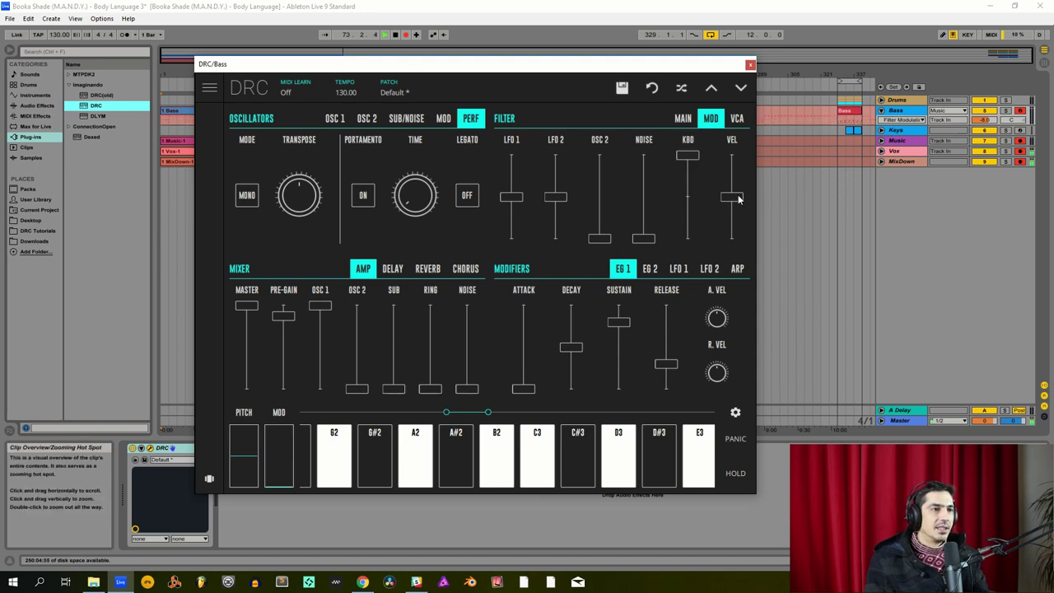
pyautogui.moveTo(739, 199); pyautogui.dragTo(731, 152)
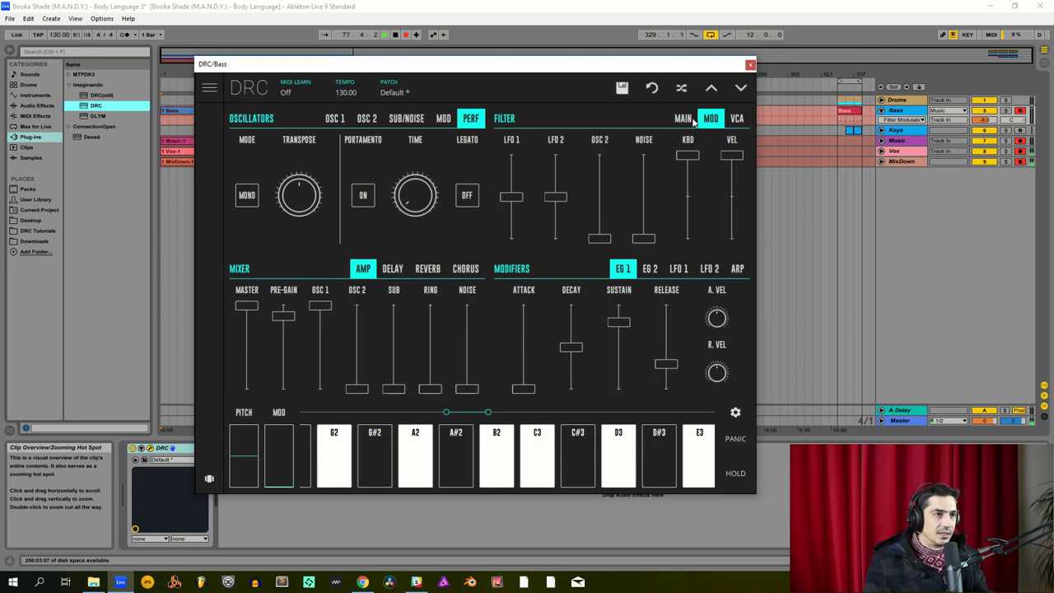
pyautogui.click(690, 120)
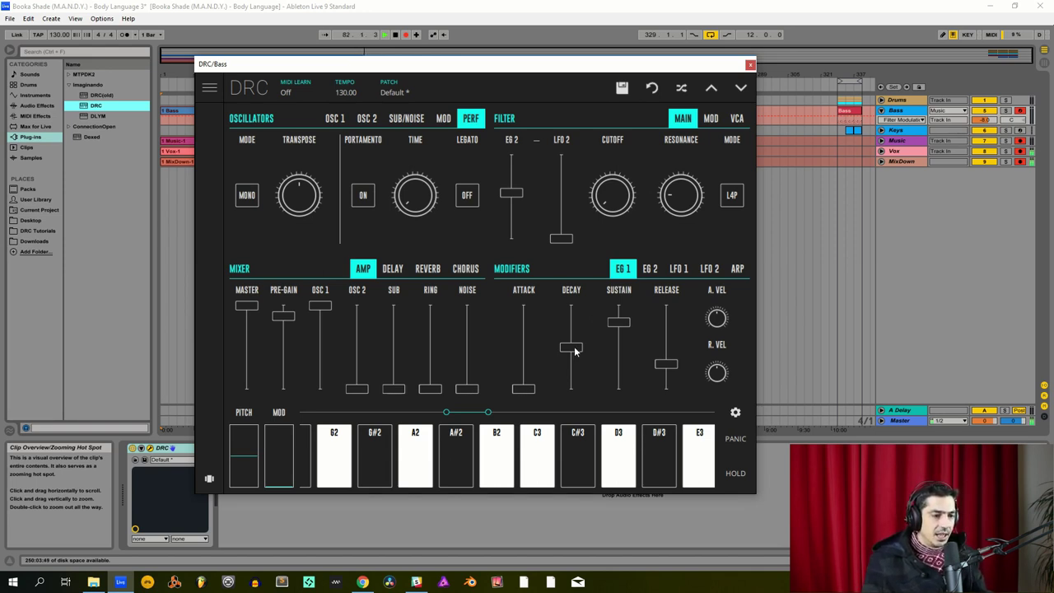
# Step: Shape EG 1 with slightly longer decay and release and the sustain lowered to zero
pyautogui.moveTo(575, 351); pyautogui.dragTo(689, 363)
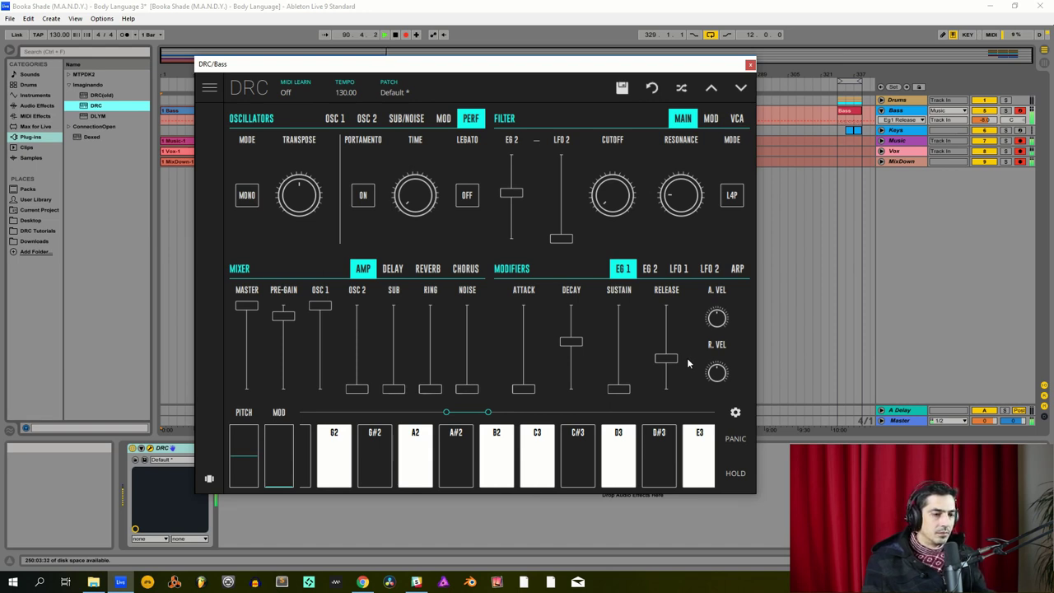
# Step: Shape EG 2 by raising the decay above halfway, lowering the sustain to about one fifth and raising the release to just under halfway
pyautogui.click(656, 274)
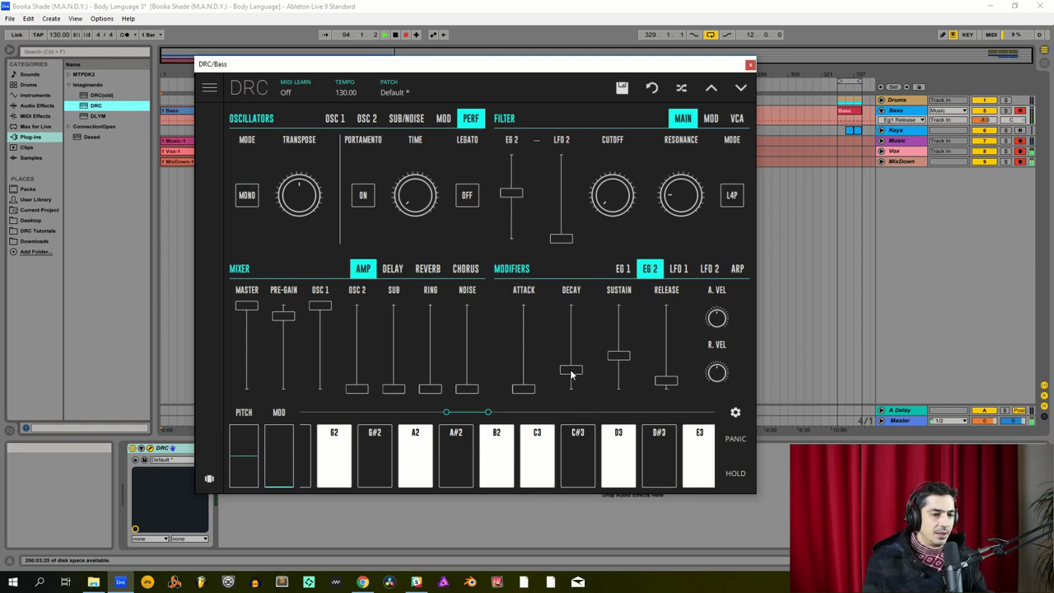
pyautogui.moveTo(571, 374); pyautogui.dragTo(646, 340)
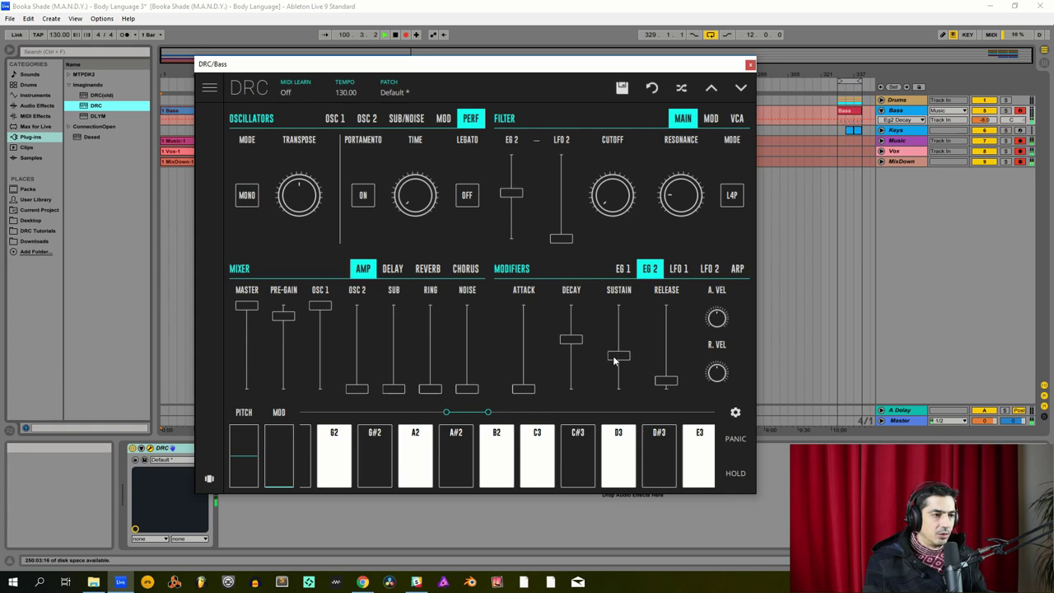
pyautogui.moveTo(617, 356); pyautogui.dragTo(618, 374)
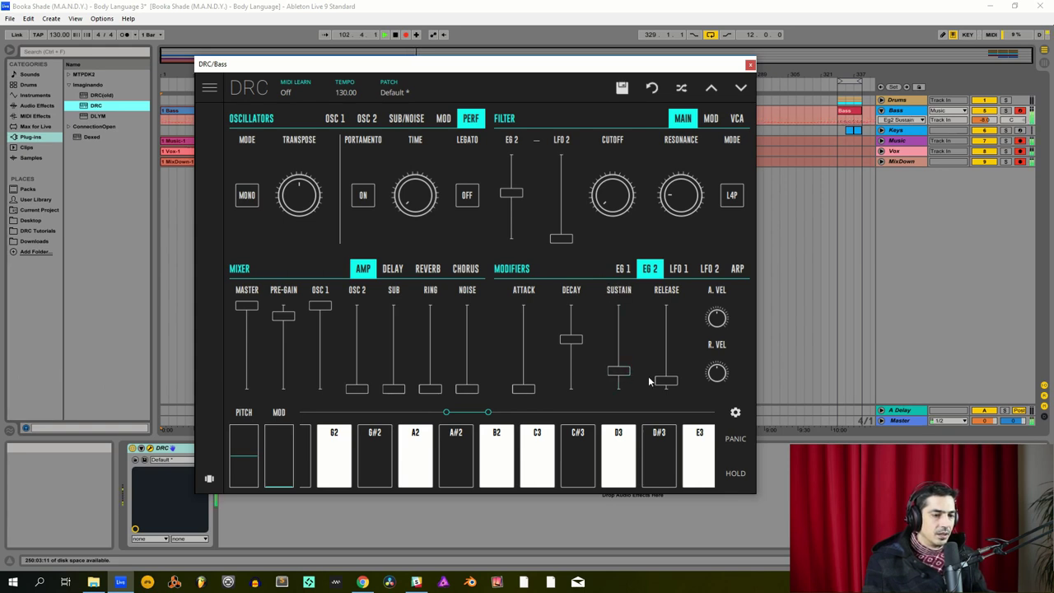
pyautogui.moveTo(668, 382); pyautogui.dragTo(719, 362)
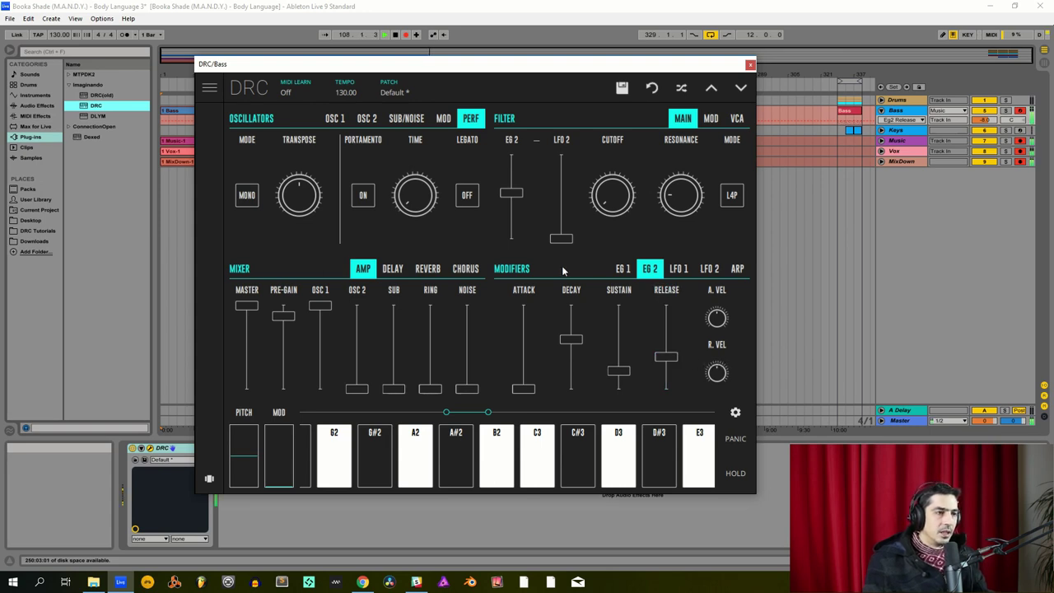
# Step: Set the Bass reverb's decay to just under halfway and its amount to about one quarter
pyautogui.click(427, 269)
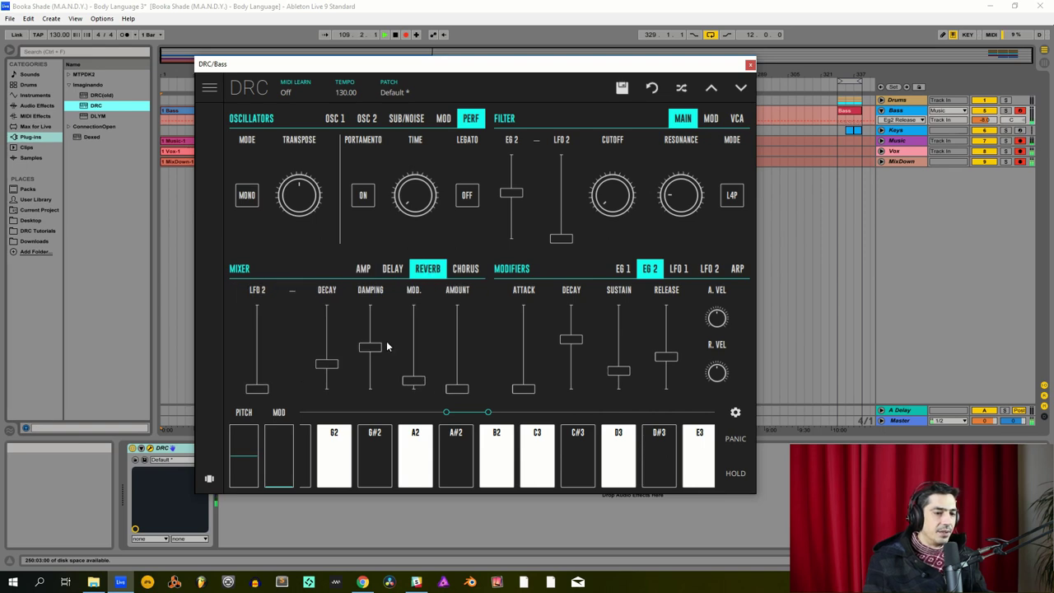
pyautogui.moveTo(326, 365); pyautogui.dragTo(349, 359)
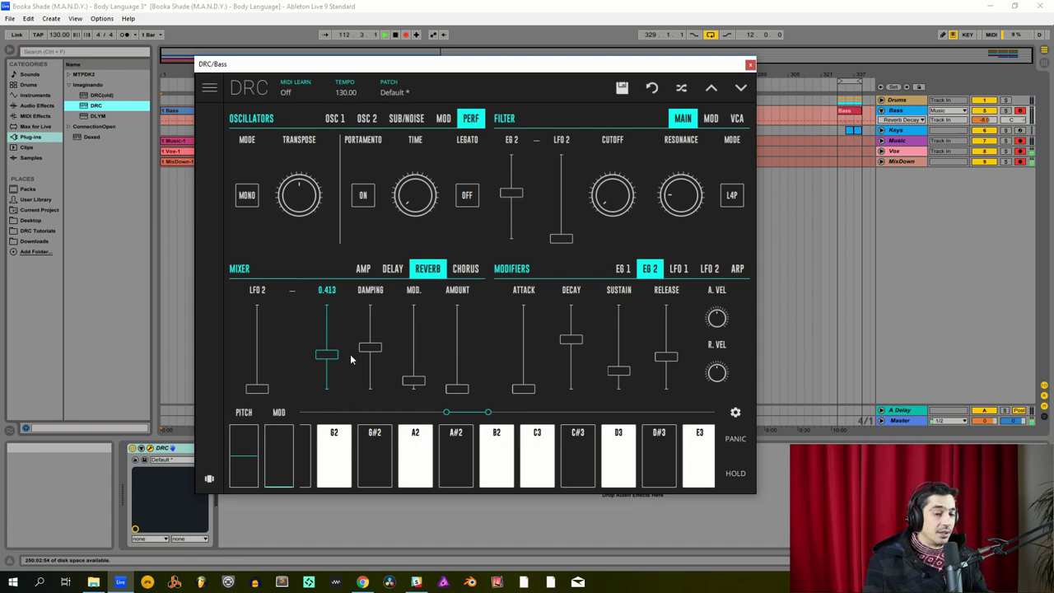
pyautogui.moveTo(350, 355); pyautogui.dragTo(370, 354)
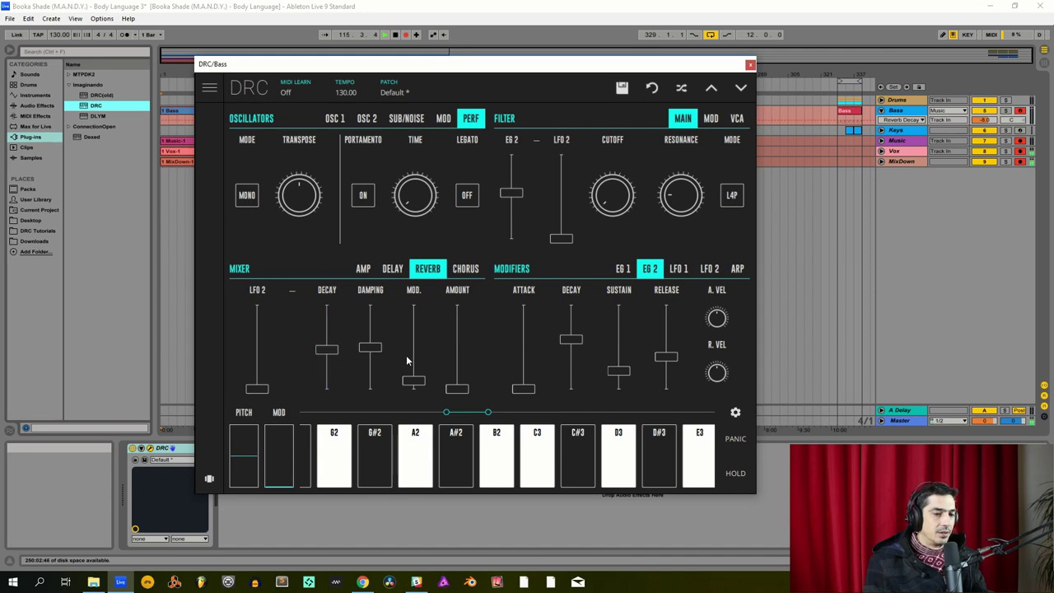
pyautogui.moveTo(455, 392); pyautogui.dragTo(512, 368)
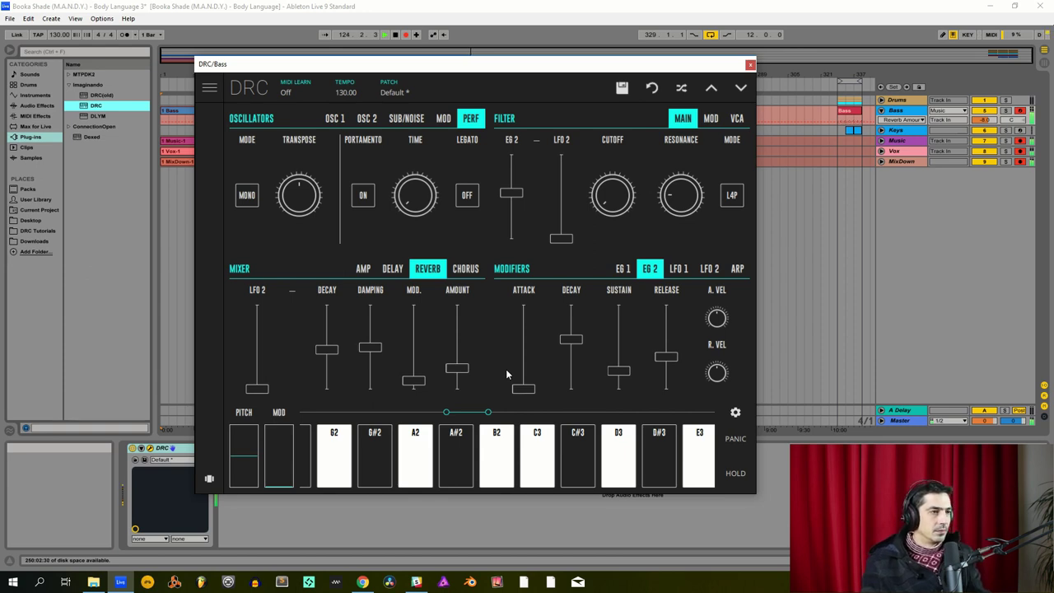
# Step: Close the Bass synth window, load the DRC plug-in onto the Keys track and arm that track for recording
pyautogui.click(750, 65)
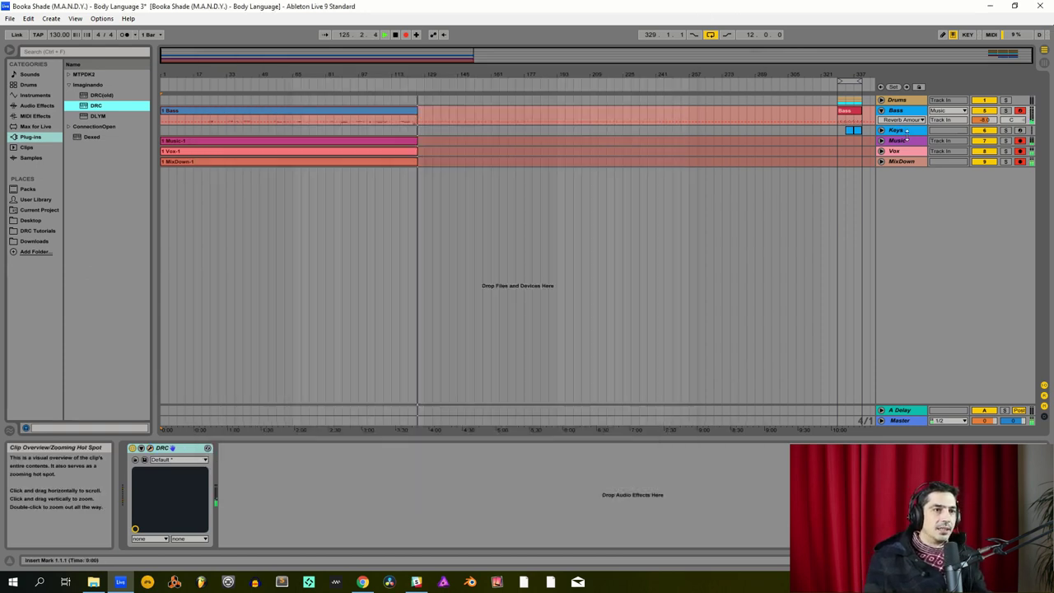
pyautogui.click(907, 131)
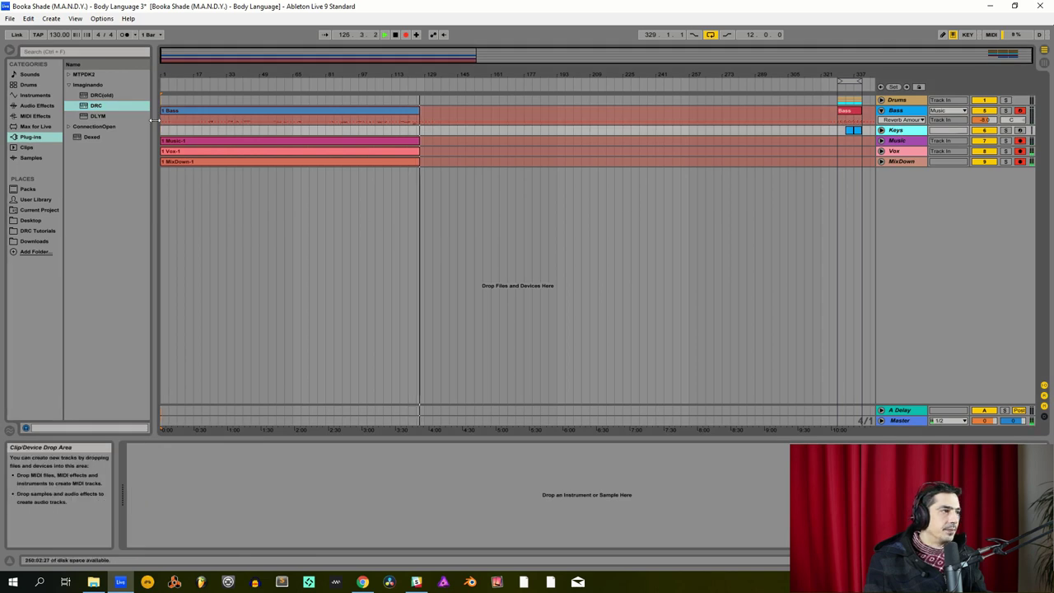
pyautogui.moveTo(97, 105); pyautogui.dragTo(360, 494)
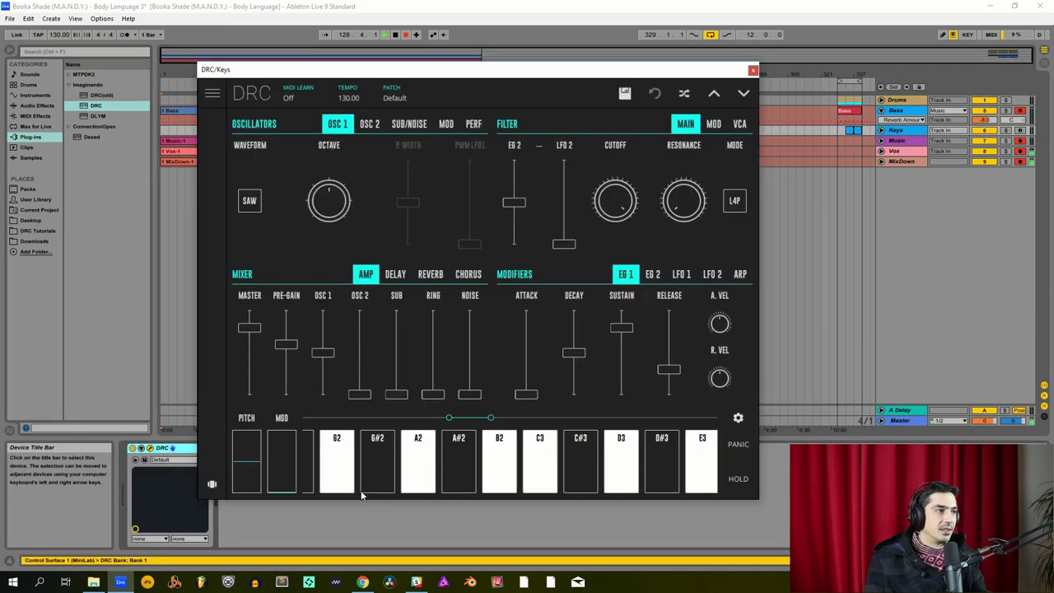
pyautogui.click(1013, 120)
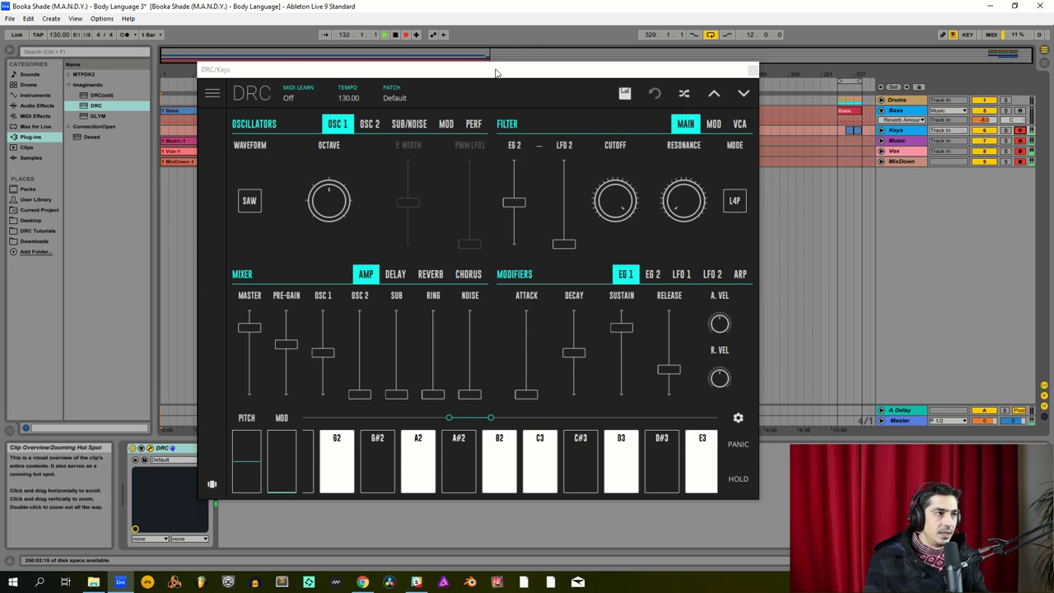
pyautogui.moveTo(495, 73); pyautogui.dragTo(562, 63)
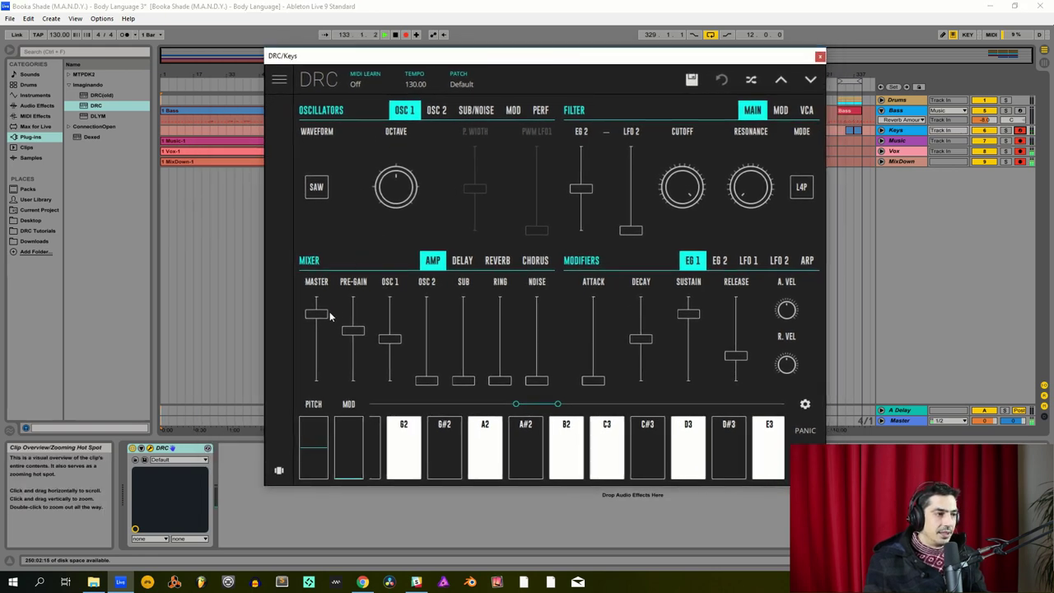
# Step: Raise the master level of the Keys synth to maximum
pyautogui.moveTo(329, 311); pyautogui.dragTo(320, 223)
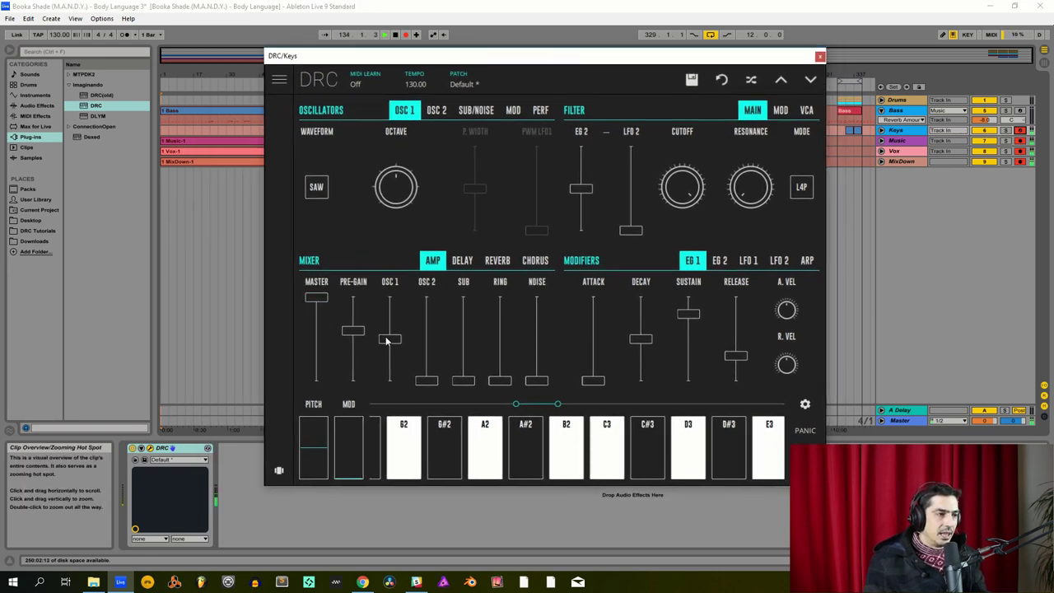
# Step: Raise the OSC 1 and OSC 2 mixer levels to maximum and set the pre-gain to just above halfway
pyautogui.moveTo(387, 341); pyautogui.dragTo(389, 297)
pyautogui.moveTo(427, 380); pyautogui.dragTo(426, 297)
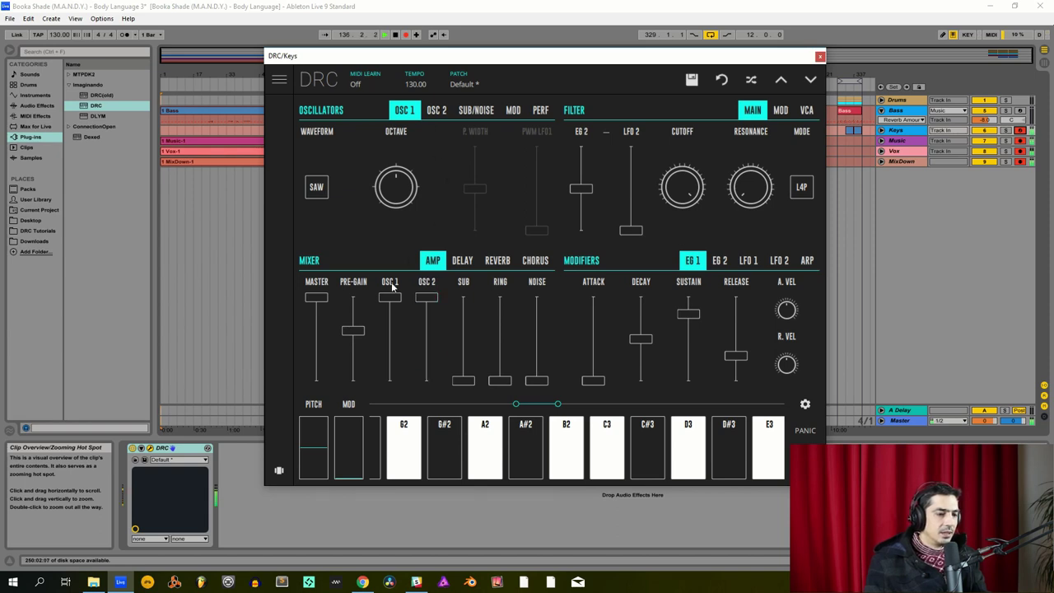
pyautogui.moveTo(357, 326); pyautogui.dragTo(358, 336)
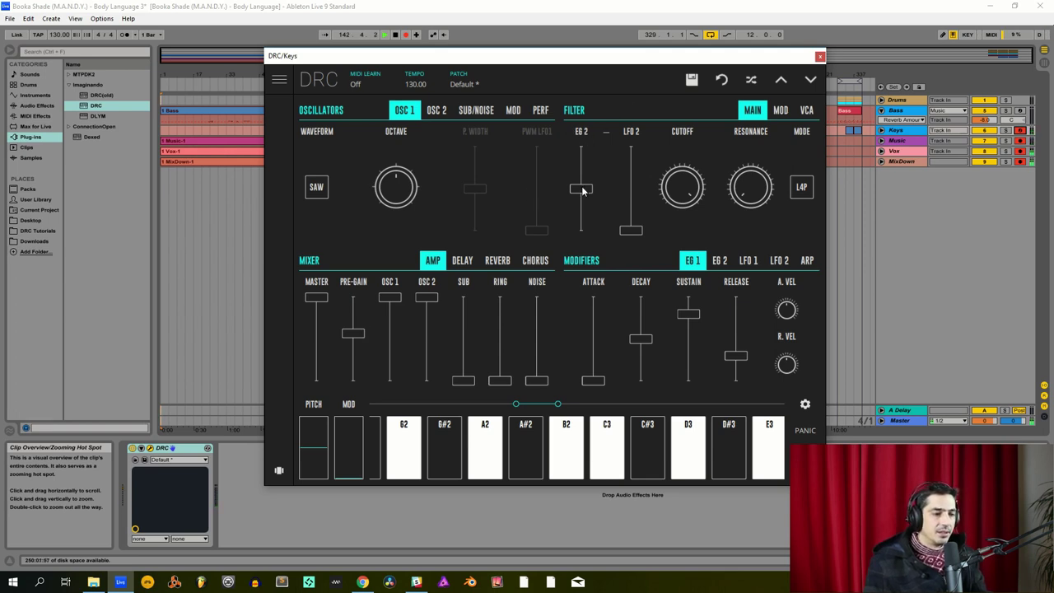
# Step: Lower the filter's EG 2 amount to just over one third and its cutoff to about one quarter, and raise the resonance slightly
pyautogui.moveTo(581, 189)
pyautogui.mouseDown()
pyautogui.moveTo(580, 205)
pyautogui.moveTo(589, 203)
pyautogui.mouseUp()
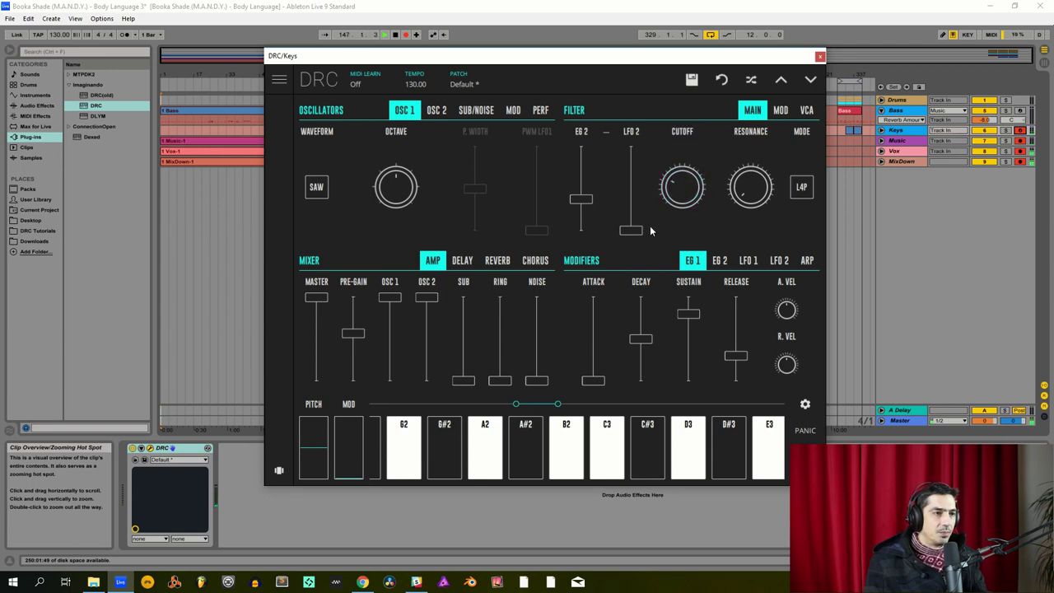
pyautogui.moveTo(677, 197); pyautogui.dragTo(687, 201)
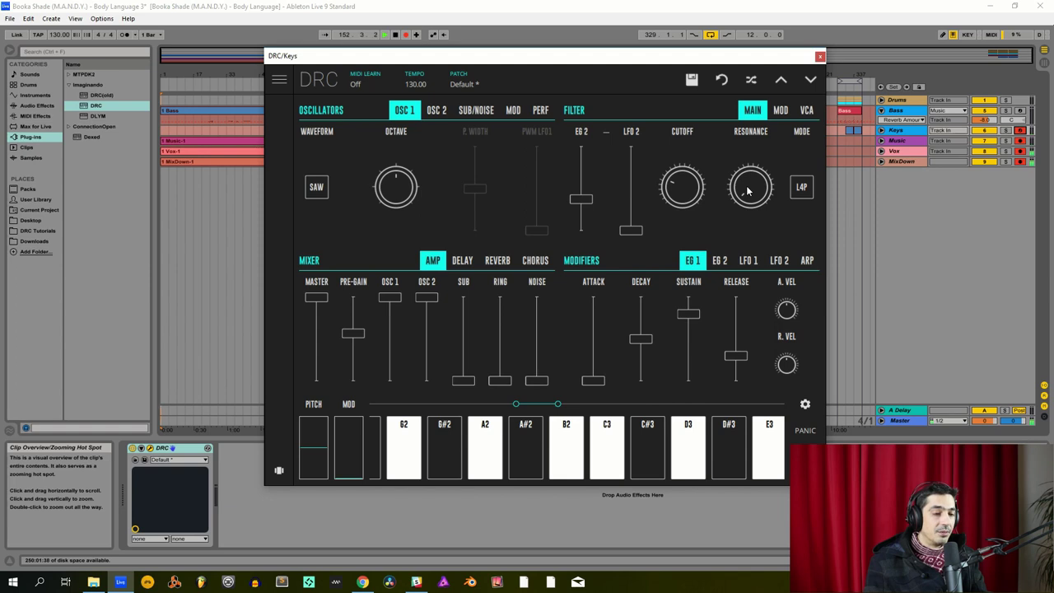
pyautogui.moveTo(748, 191); pyautogui.dragTo(772, 148)
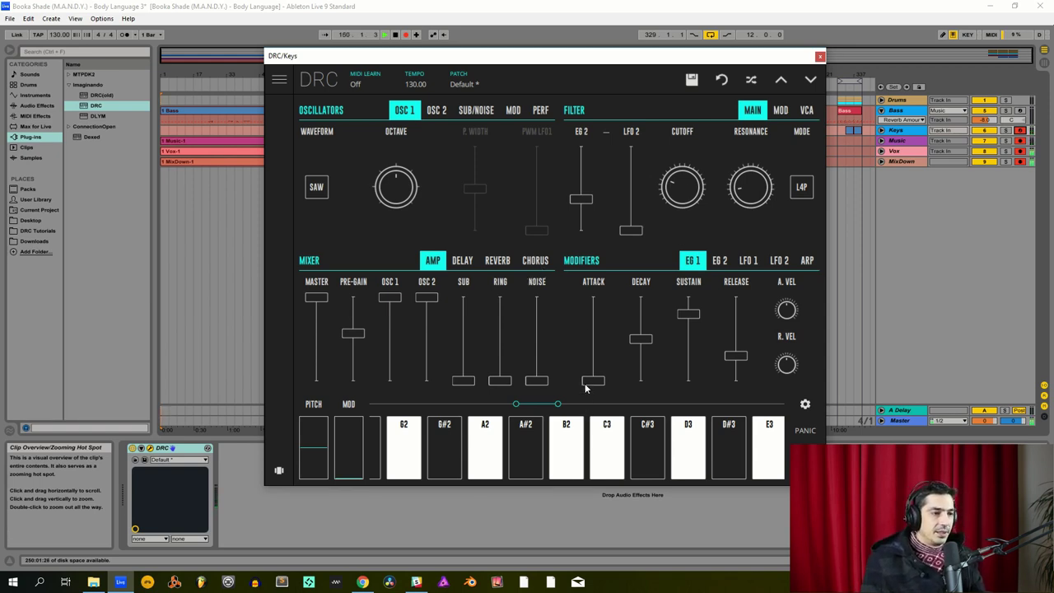
# Step: Shape EG 1 by raising the attack slightly, lowering the decay to about one sixth and the sustain to about one quarter
pyautogui.moveTo(592, 386)
pyautogui.moveTo(594, 385); pyautogui.dragTo(600, 381)
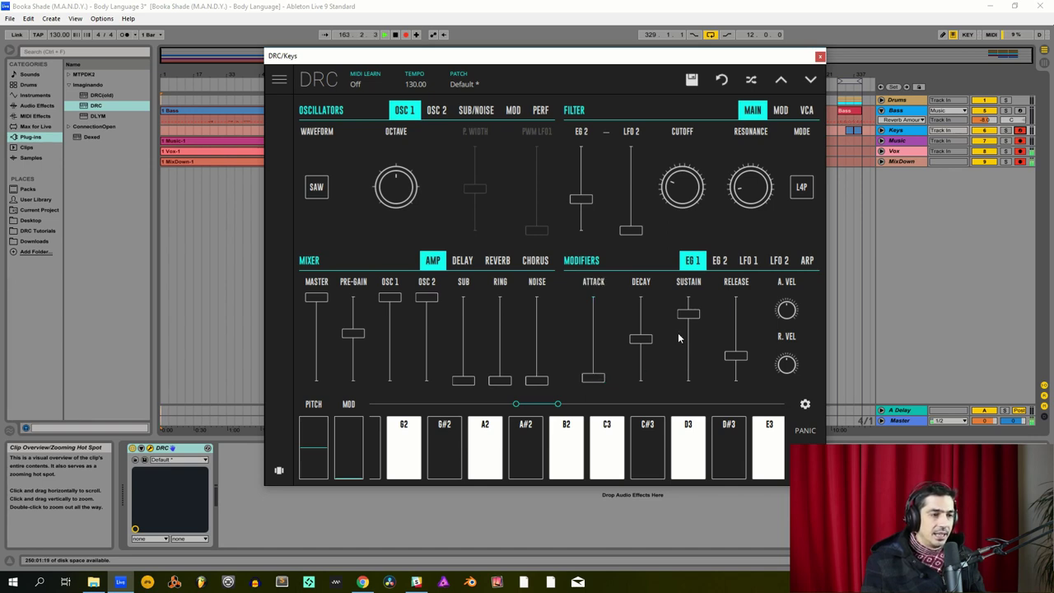
pyautogui.moveTo(644, 343); pyautogui.dragTo(646, 372)
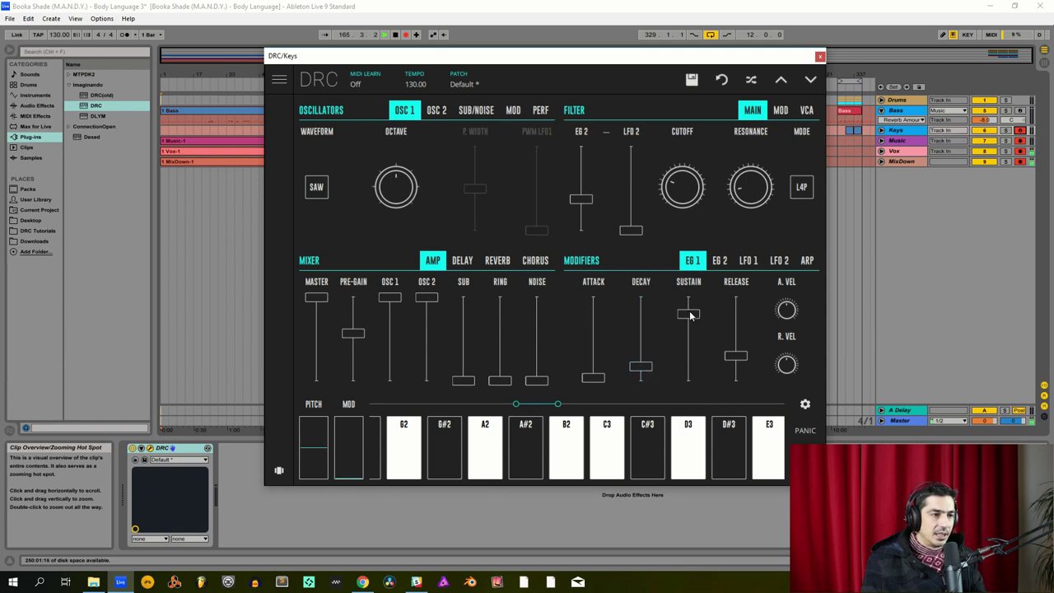
pyautogui.moveTo(691, 315); pyautogui.dragTo(701, 363)
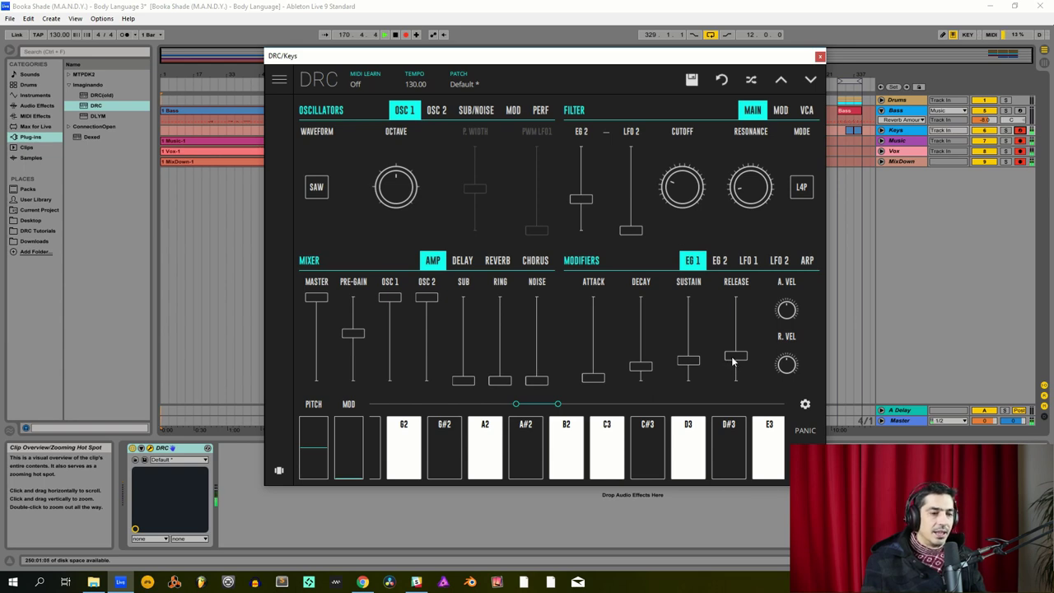
# Step: Shape EG 2 with a slight attack, decay at about 60%, sustain at about two thirds and release at about one third
pyautogui.click(716, 265)
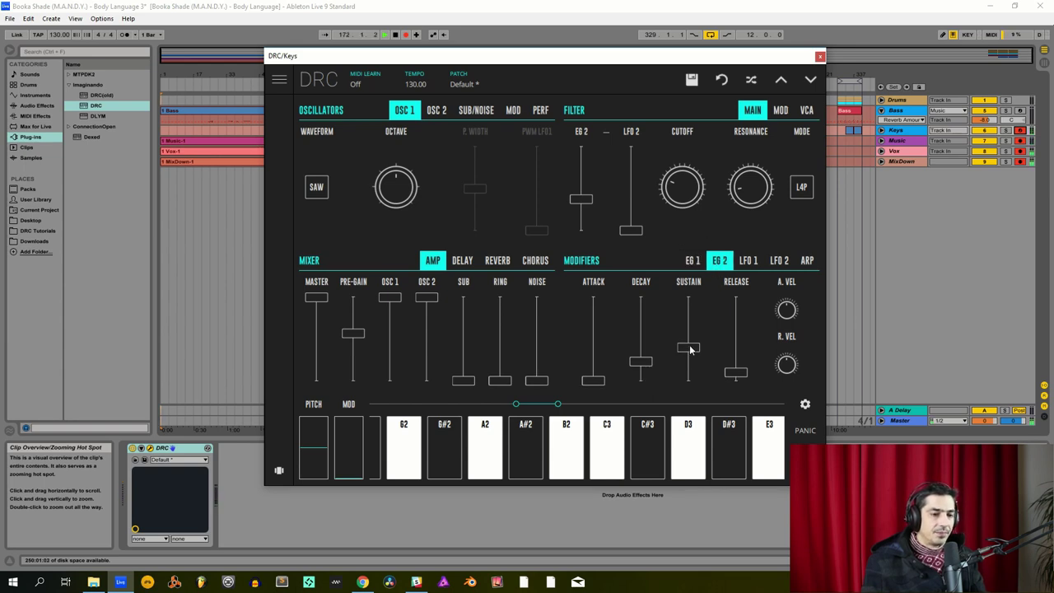
pyautogui.moveTo(595, 381)
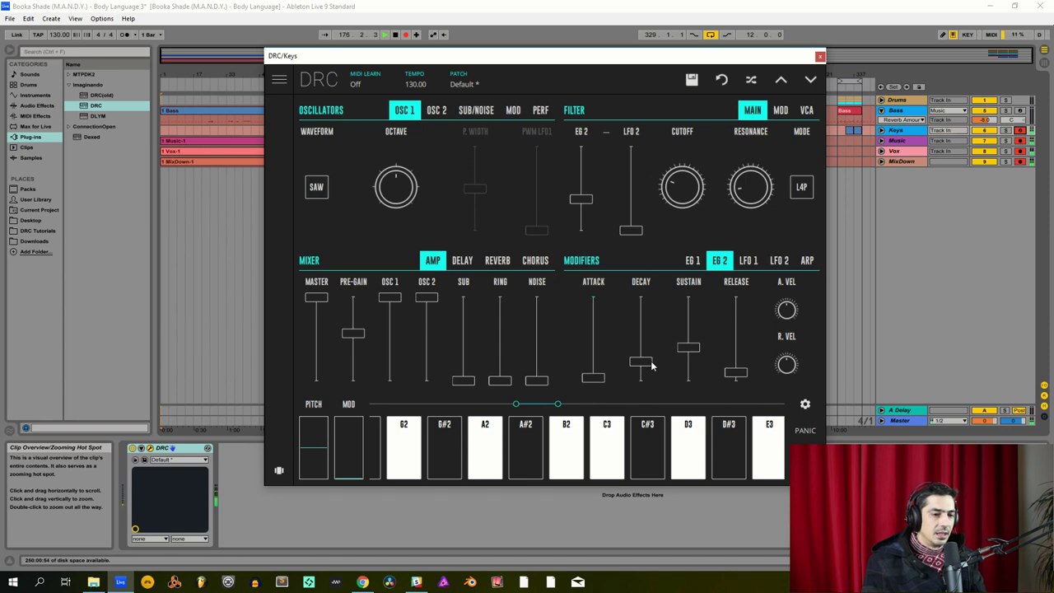
pyautogui.moveTo(650, 366); pyautogui.dragTo(681, 341)
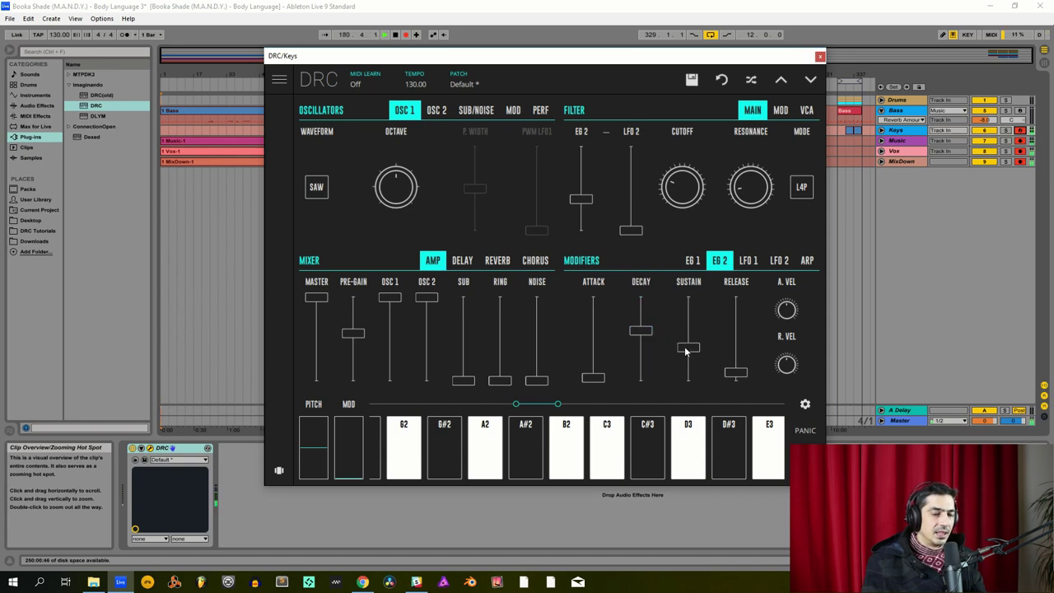
pyautogui.moveTo(684, 346); pyautogui.dragTo(736, 325)
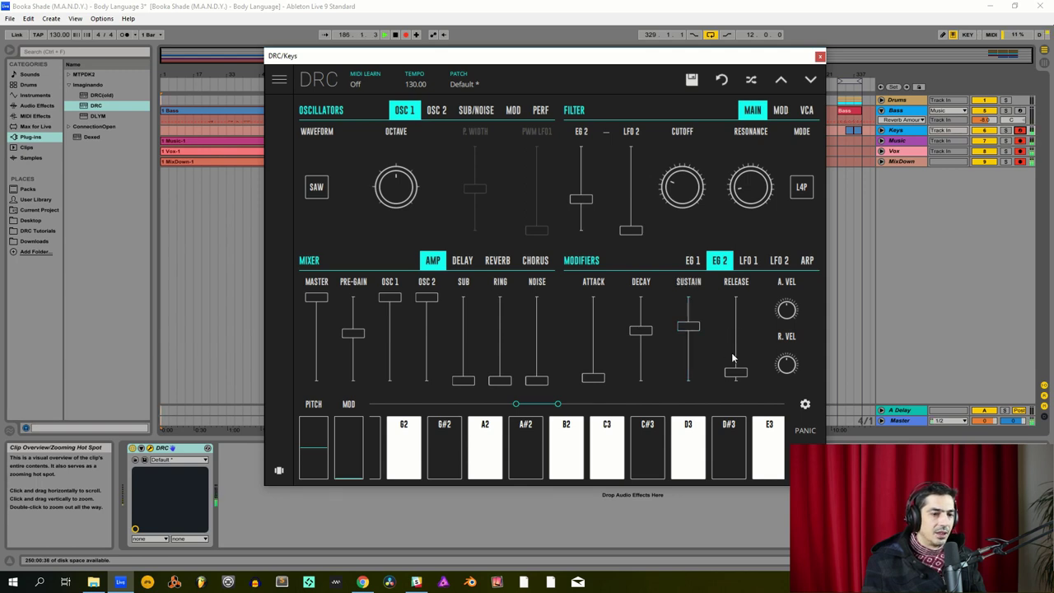
pyautogui.click(737, 357)
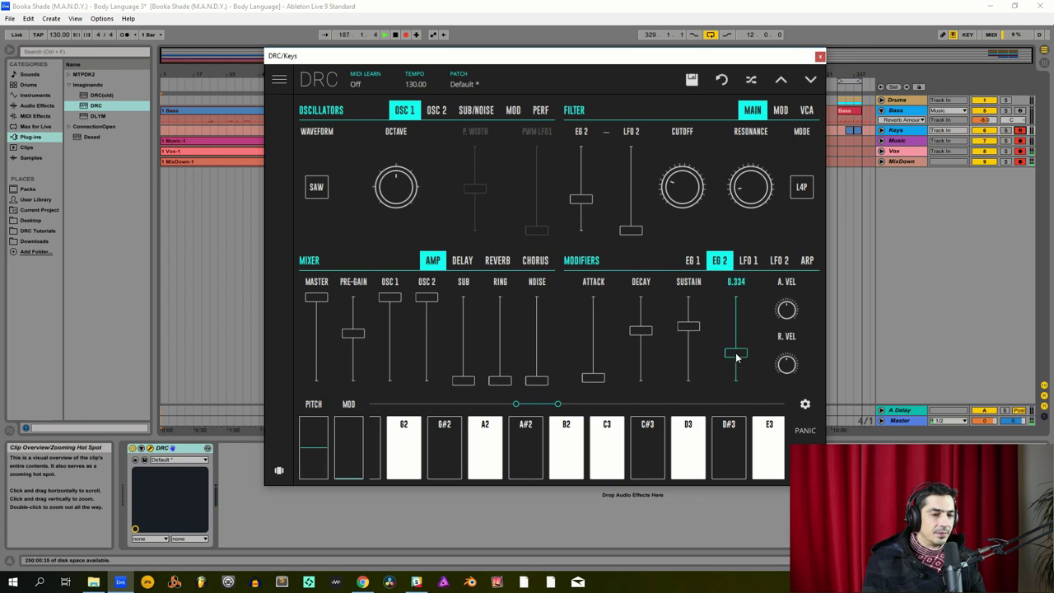
pyautogui.moveTo(736, 353); pyautogui.dragTo(739, 352)
pyautogui.moveTo(741, 350); pyautogui.dragTo(735, 356)
# Step: Fine-tune the EG 1 decay to just under one fifth
pyautogui.click(693, 260)
pyautogui.moveTo(641, 367)
pyautogui.mouseDown()
pyautogui.moveTo(644, 346)
pyautogui.moveTo(643, 370)
pyautogui.mouseUp()
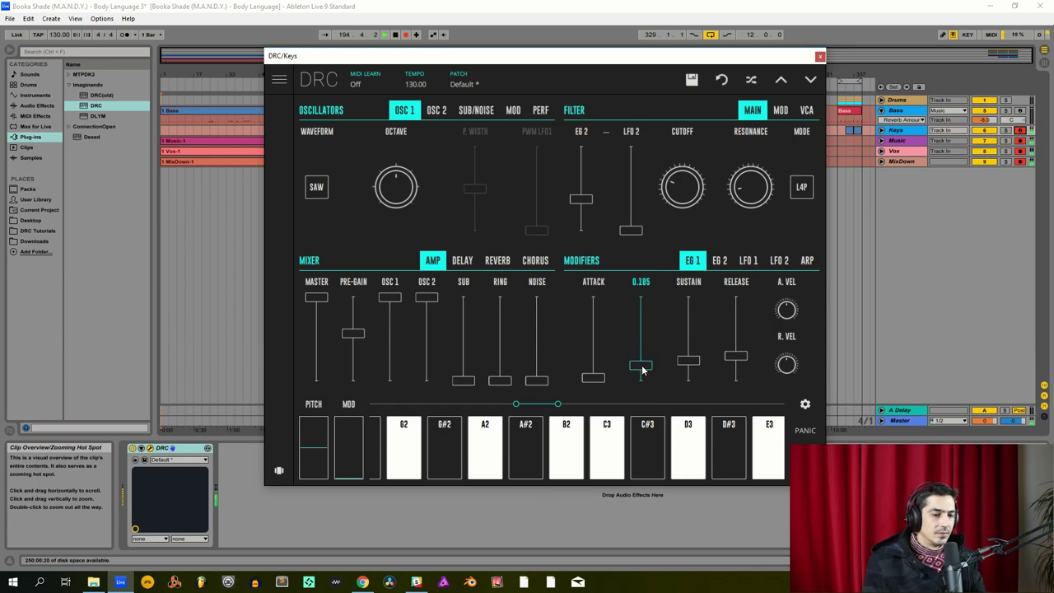
pyautogui.moveTo(643, 370); pyautogui.dragTo(644, 370)
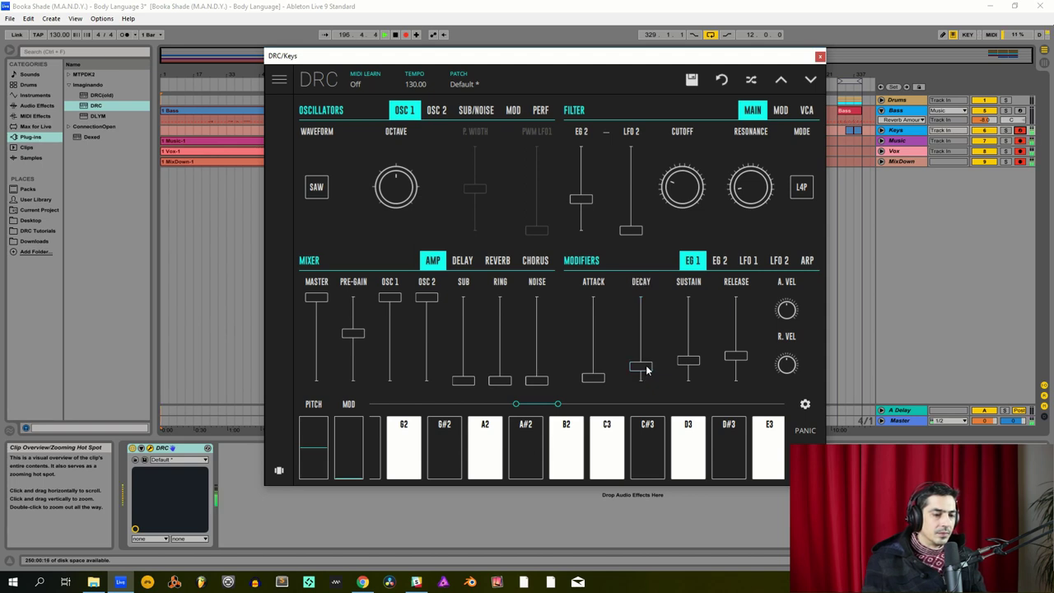
# Step: Sync the delay at 1/8T with its time just below halfway, flutter at zero and amount at about halfway
pyautogui.click(470, 265)
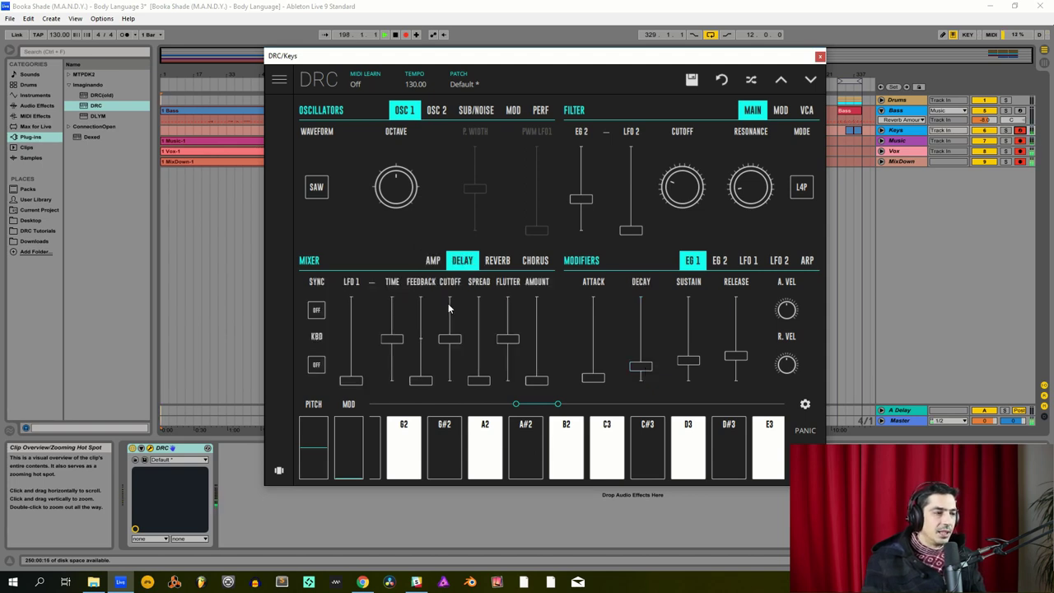
pyautogui.click(316, 310)
pyautogui.moveTo(390, 346); pyautogui.dragTo(394, 348)
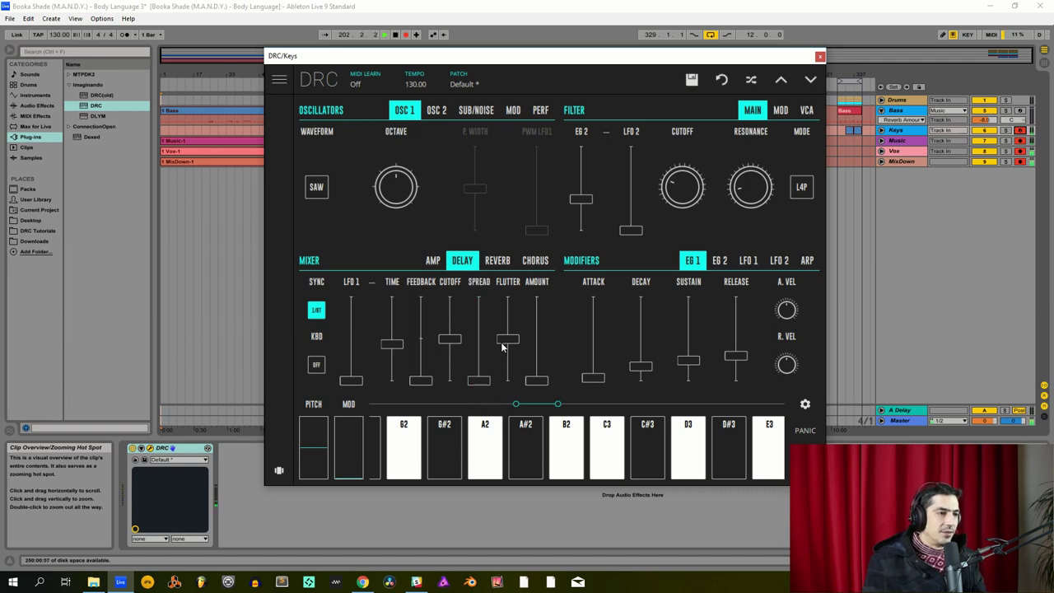
pyautogui.moveTo(502, 340); pyautogui.dragTo(506, 383)
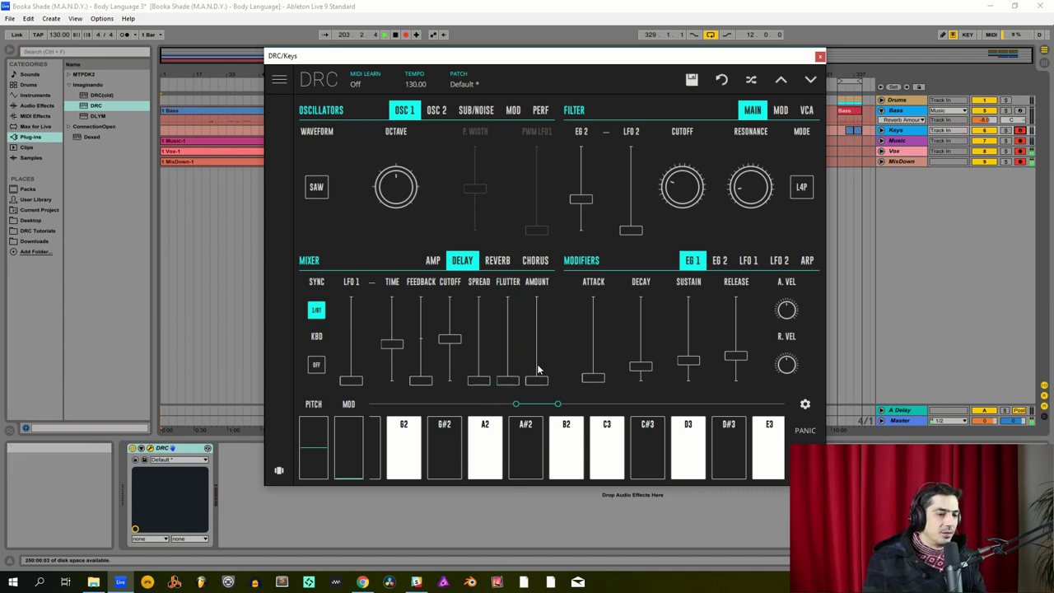
pyautogui.moveTo(536, 380); pyautogui.dragTo(601, 339)
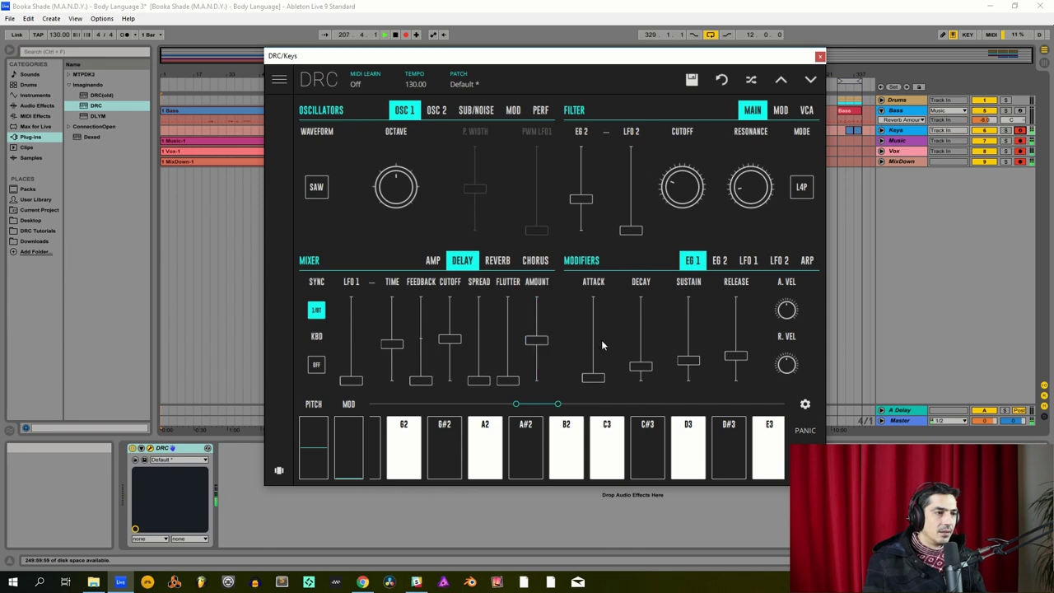
# Step: Set the reverb's decay to just under two thirds, its damping to about 85% and its amount to just over one third
pyautogui.click(498, 260)
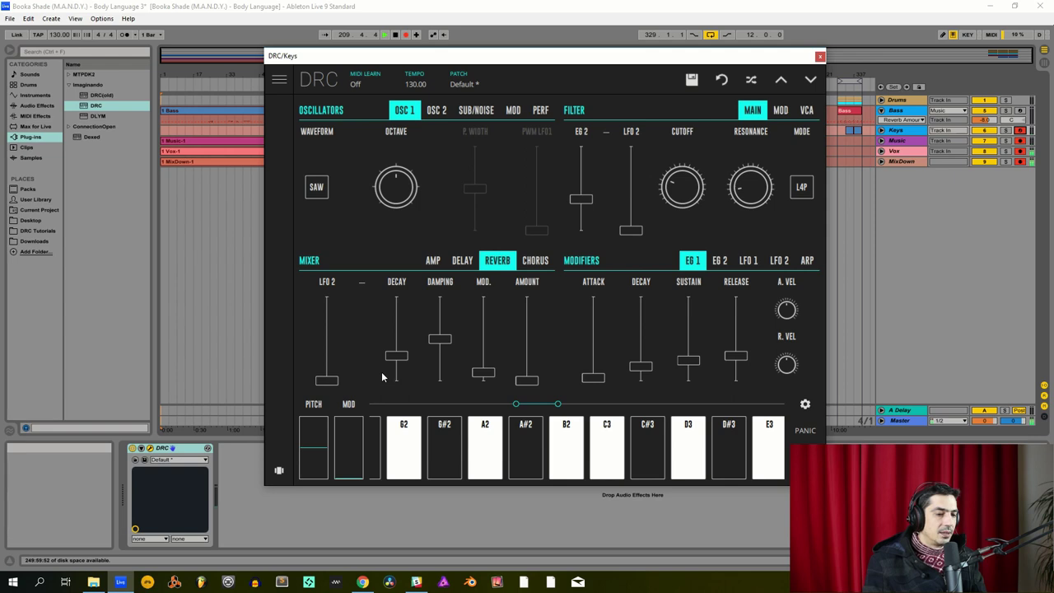
pyautogui.moveTo(394, 356); pyautogui.dragTo(429, 327)
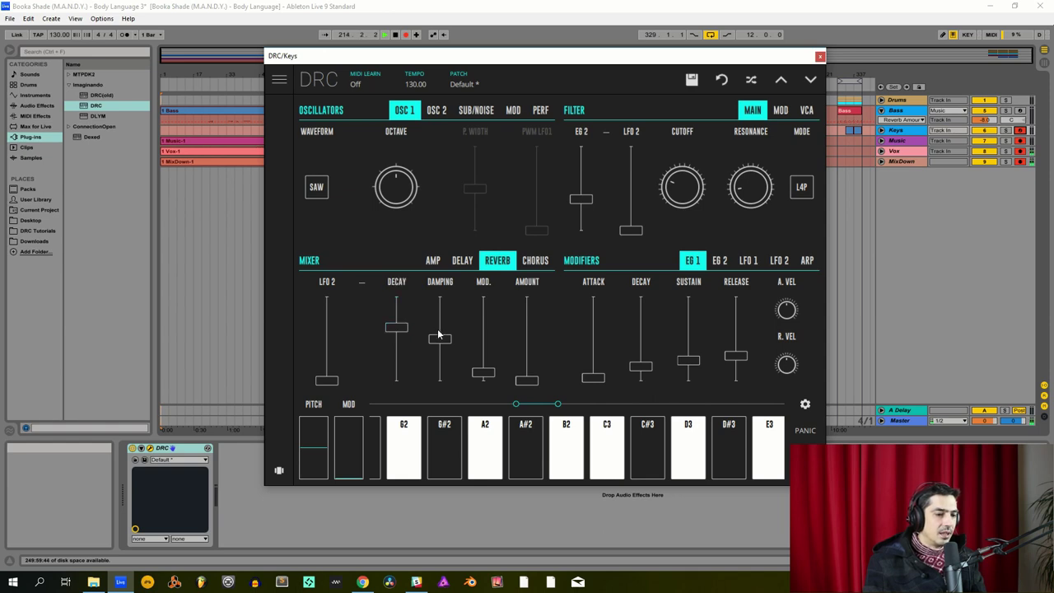
pyautogui.moveTo(440, 335); pyautogui.dragTo(459, 320)
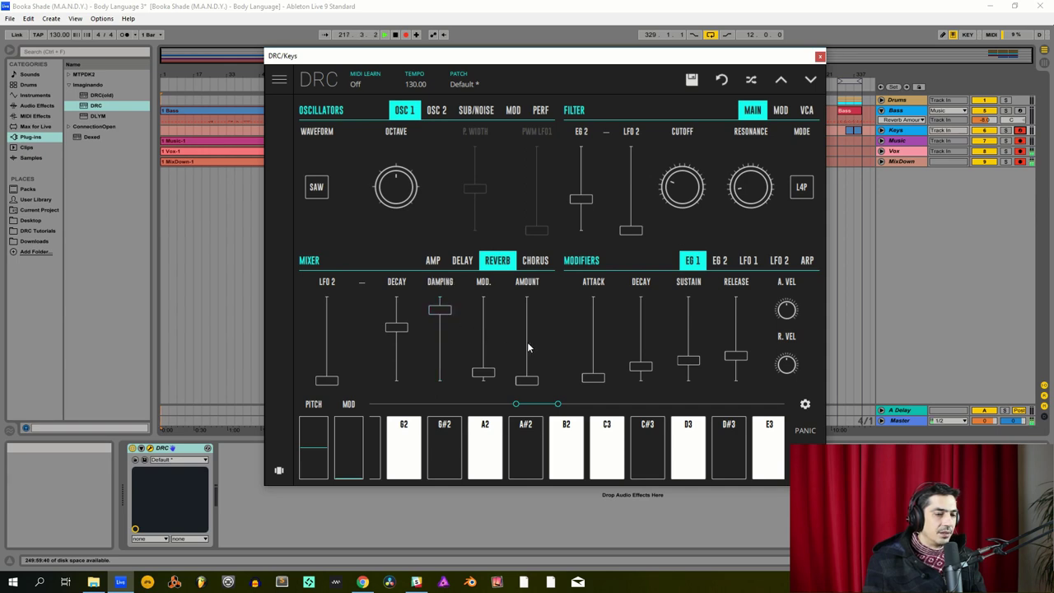
pyautogui.moveTo(529, 366)
pyautogui.mouseDown()
pyautogui.moveTo(535, 346)
pyautogui.moveTo(529, 354)
pyautogui.mouseUp()
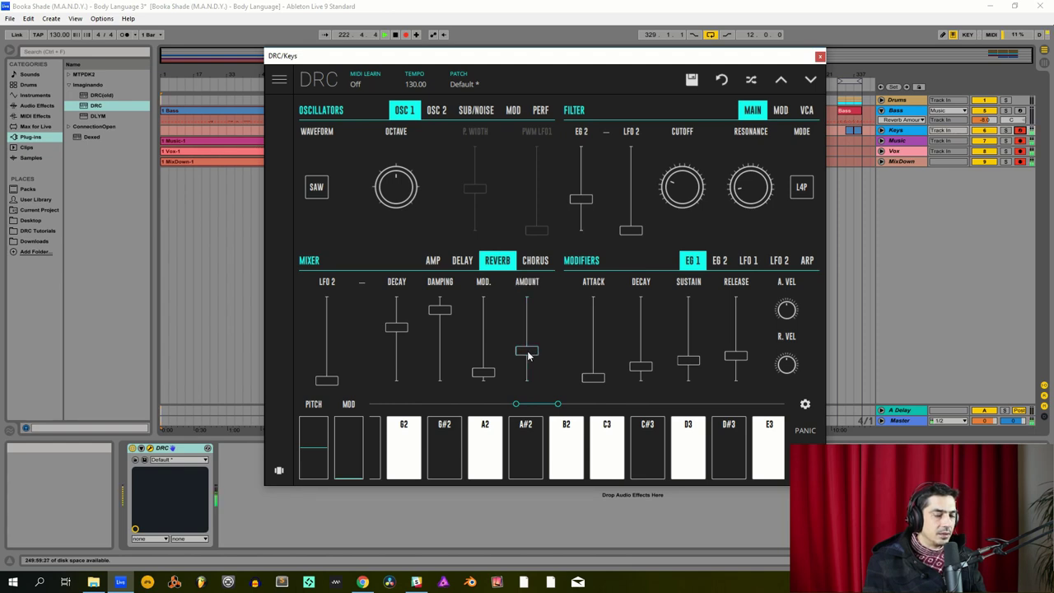
# Step: Enable the chorus with its rate lowered to about one tenth and its depth raised to just over two thirds
pyautogui.click(537, 262)
pyautogui.click(330, 339)
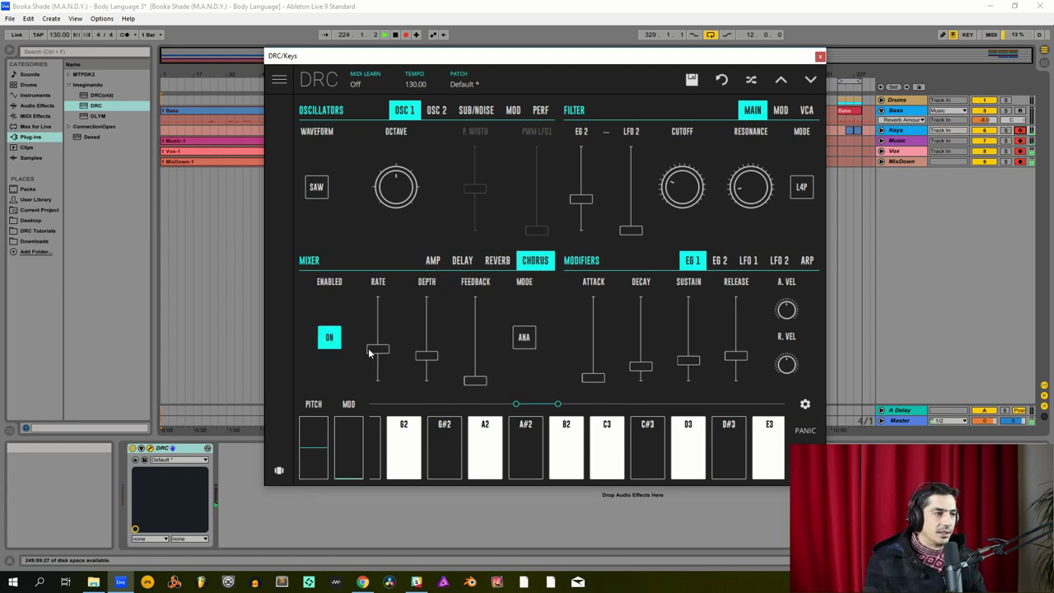
pyautogui.moveTo(378, 347); pyautogui.dragTo(441, 327)
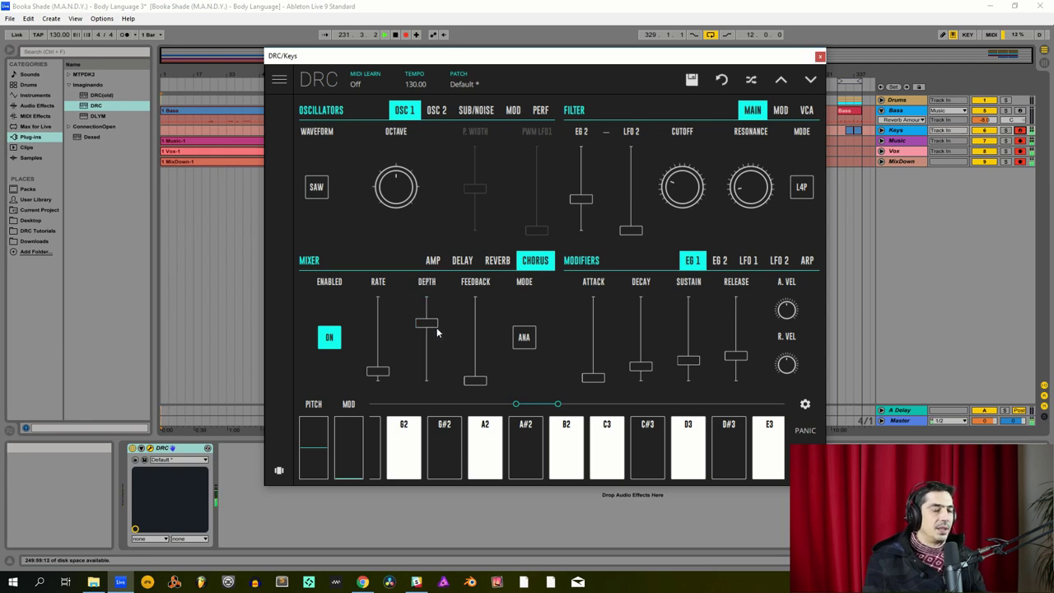
# Step: Close the Keys synth window, pause recording while moving the 12-bar clip block from bar 329 to about bar 245, and resume recording
pyautogui.click(820, 56)
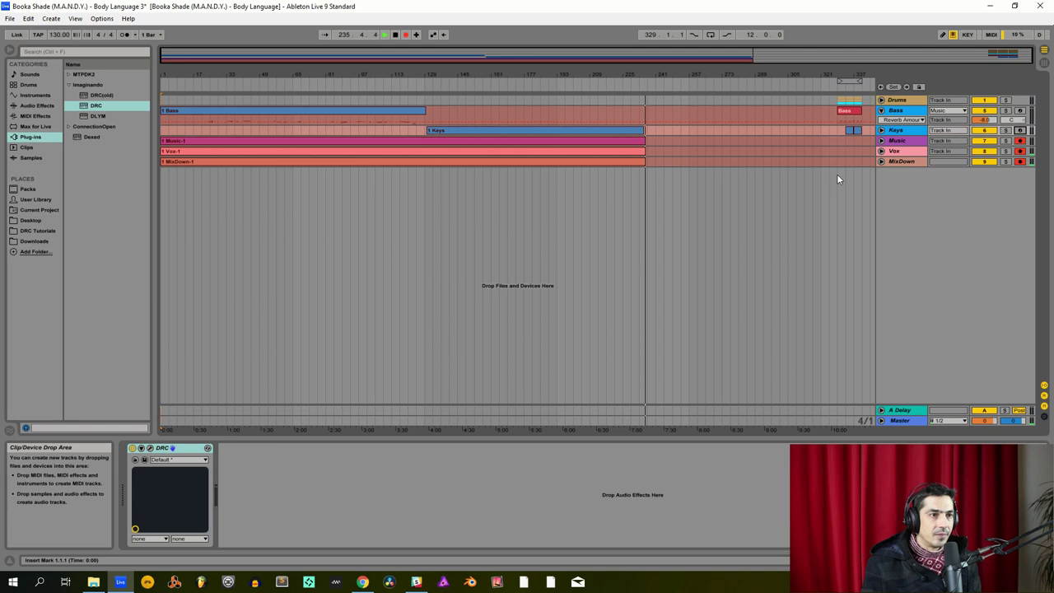
pyautogui.moveTo(839, 165); pyautogui.dragTo(855, 98)
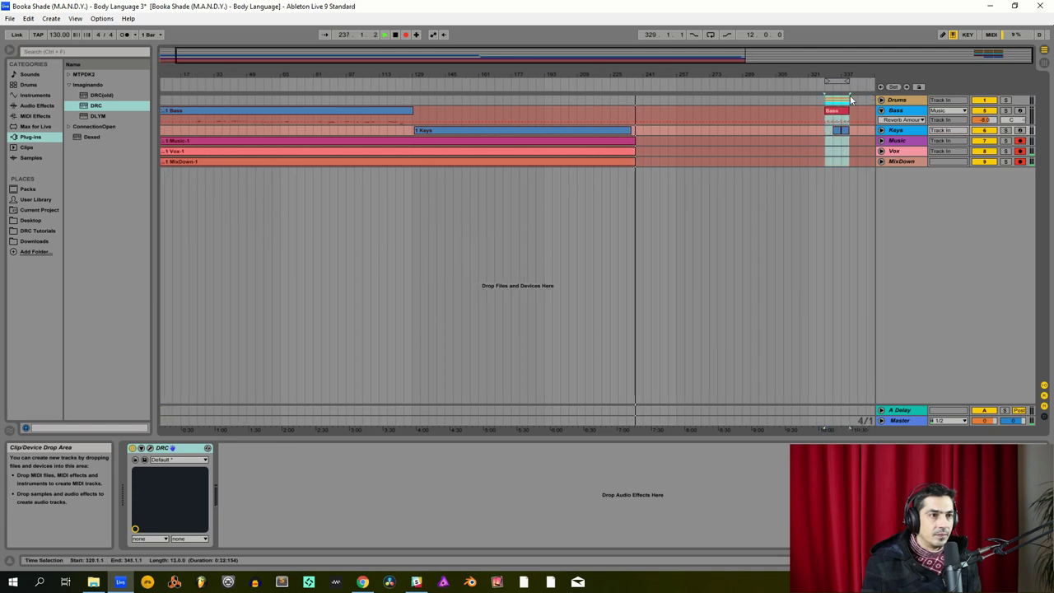
pyautogui.click(855, 97)
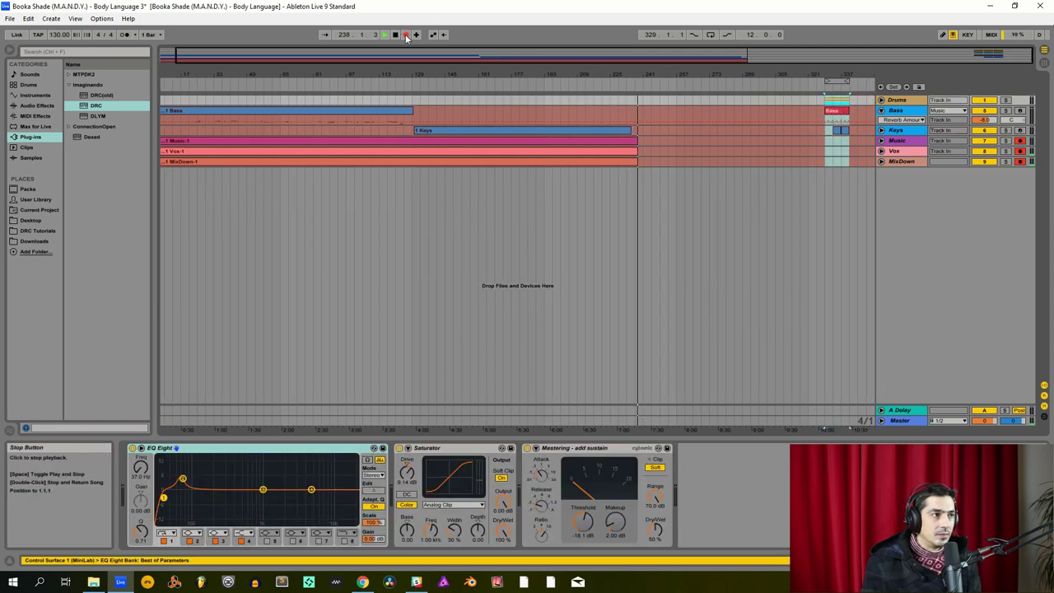
pyautogui.press('F9')
pyautogui.moveTo(831, 113); pyautogui.dragTo(658, 113)
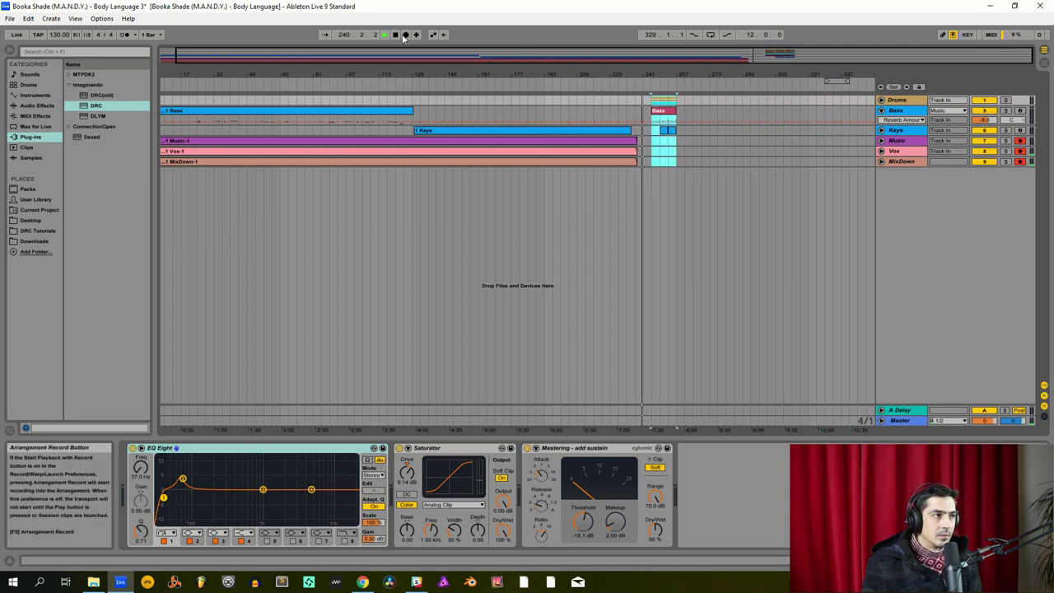
pyautogui.press('F9')
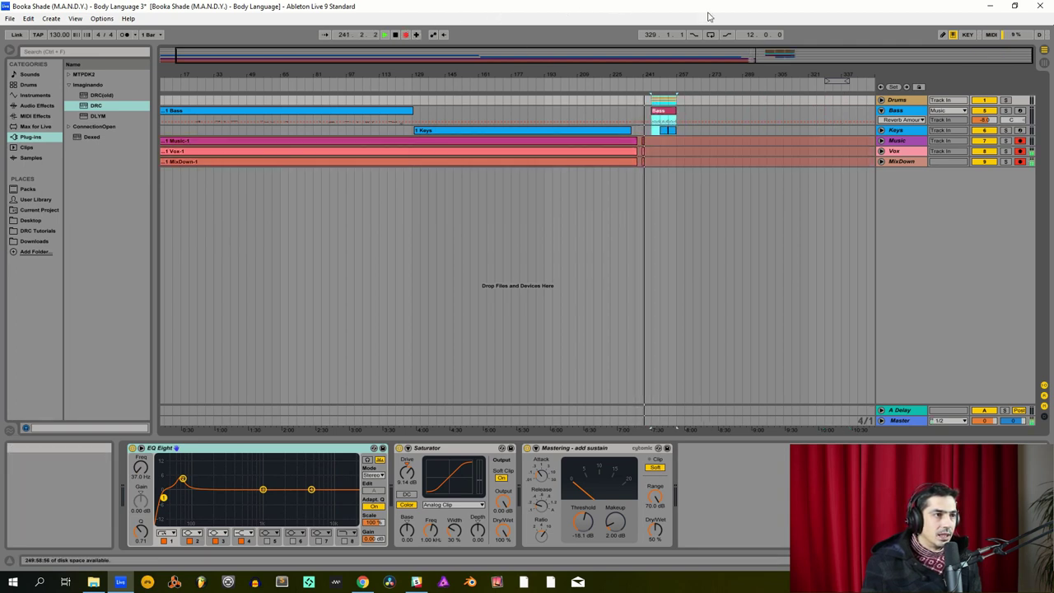